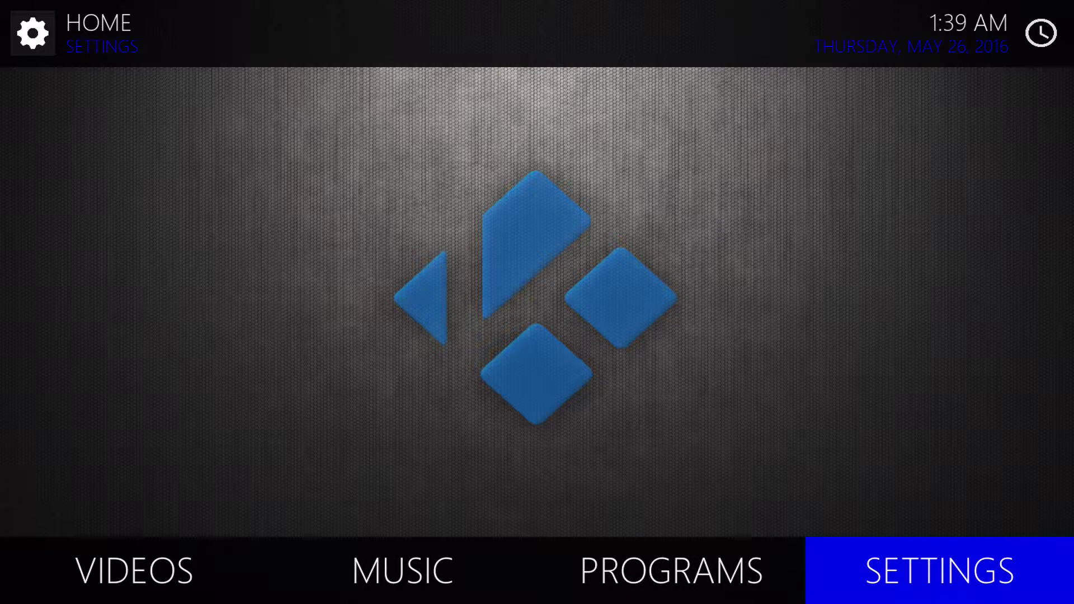
Step: Open the Mimic skin's own settings from the Appearance settings, at the Backgrounds section
{"action": "key", "text": "Left"}
{"action": "key", "text": "Right"}
{"action": "key", "text": "Return"}
{"action": "key", "text": "Return"}
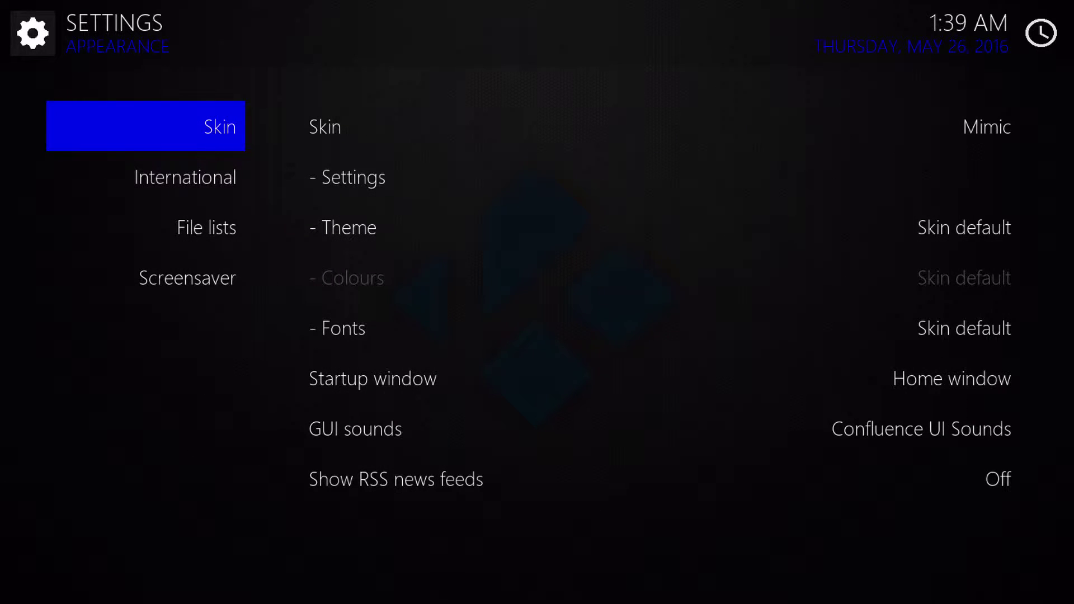
{"action": "key", "text": "Right"}
{"action": "key", "text": "Down"}
{"action": "key", "text": "Return"}
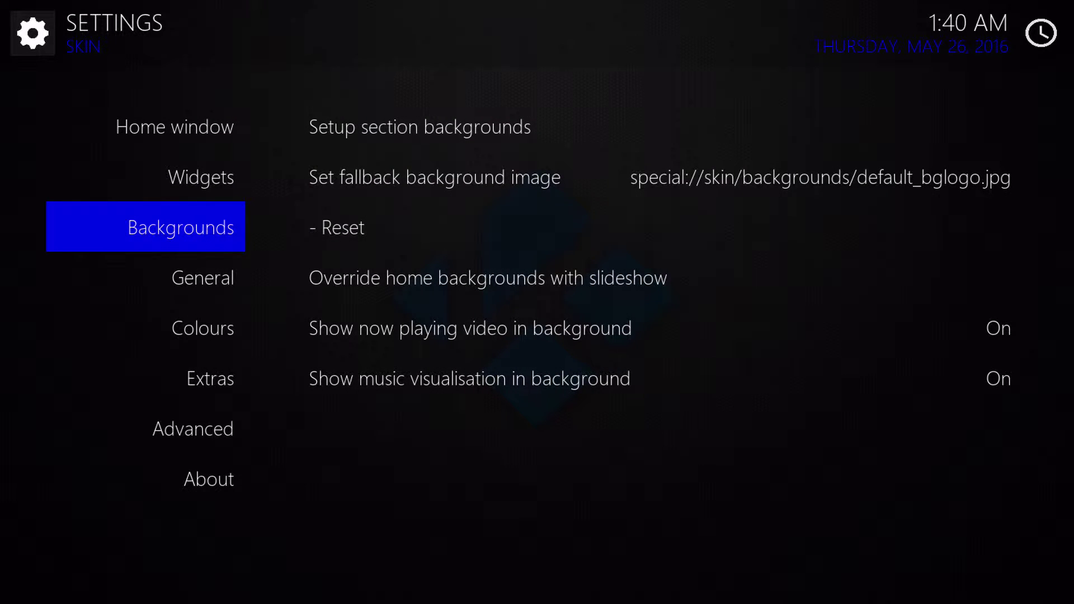
Step: Open the fallback background image selection and examine the skin's image files and the confirm and cancel options
{"action": "key", "text": "Right"}
{"action": "key", "text": "Return"}
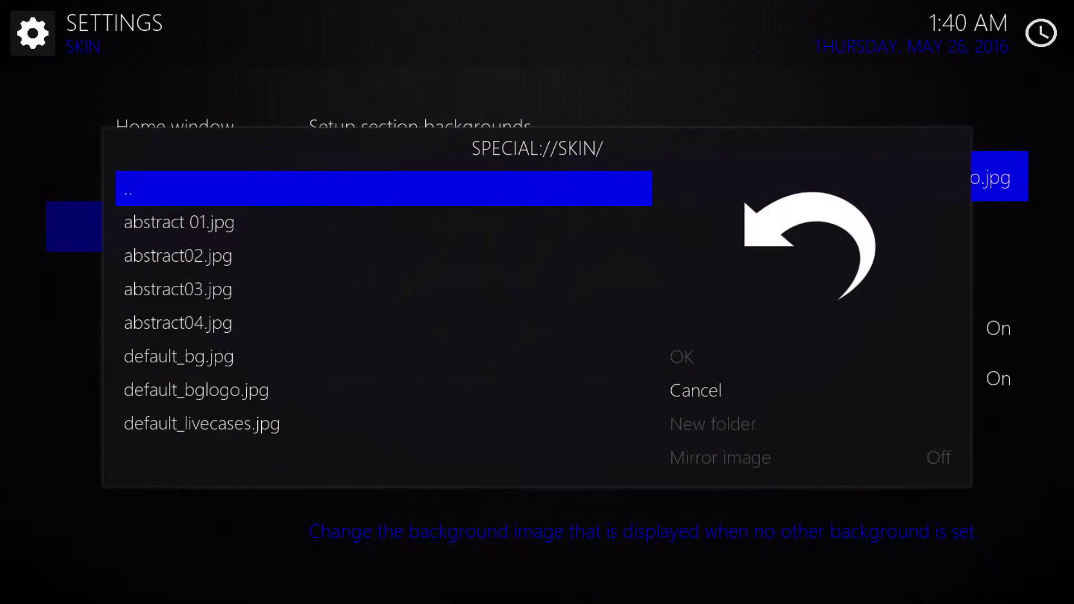
{"action": "key", "text": "Down"}
{"action": "key", "text": "Down"}
{"action": "key", "text": "Down"}
{"action": "key", "text": "Down"}
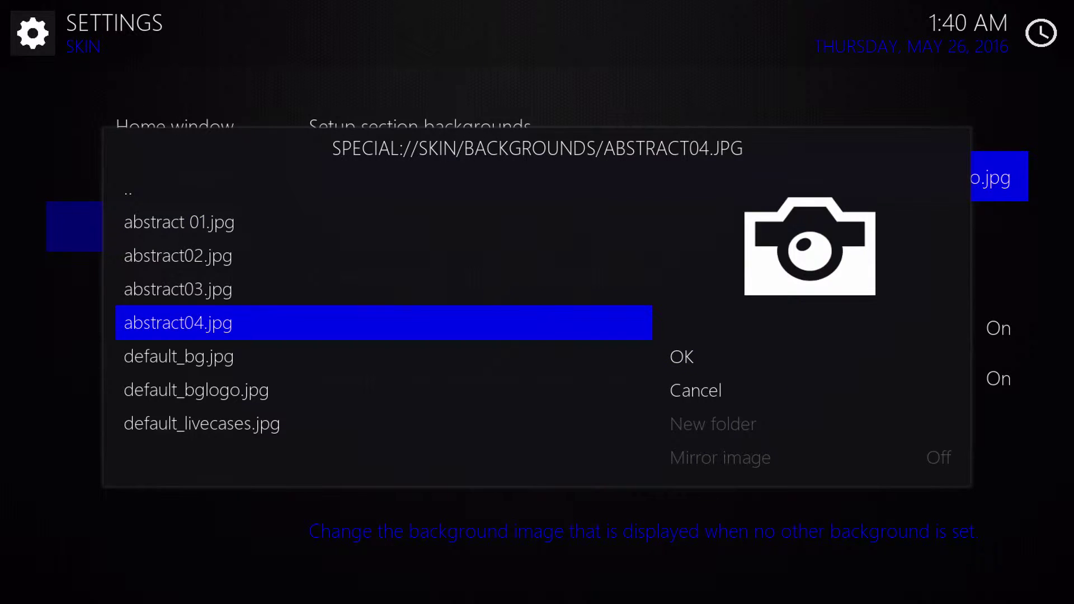
{"action": "key", "text": "Right"}
{"action": "key", "text": "Down"}
{"action": "key", "text": "Up"}
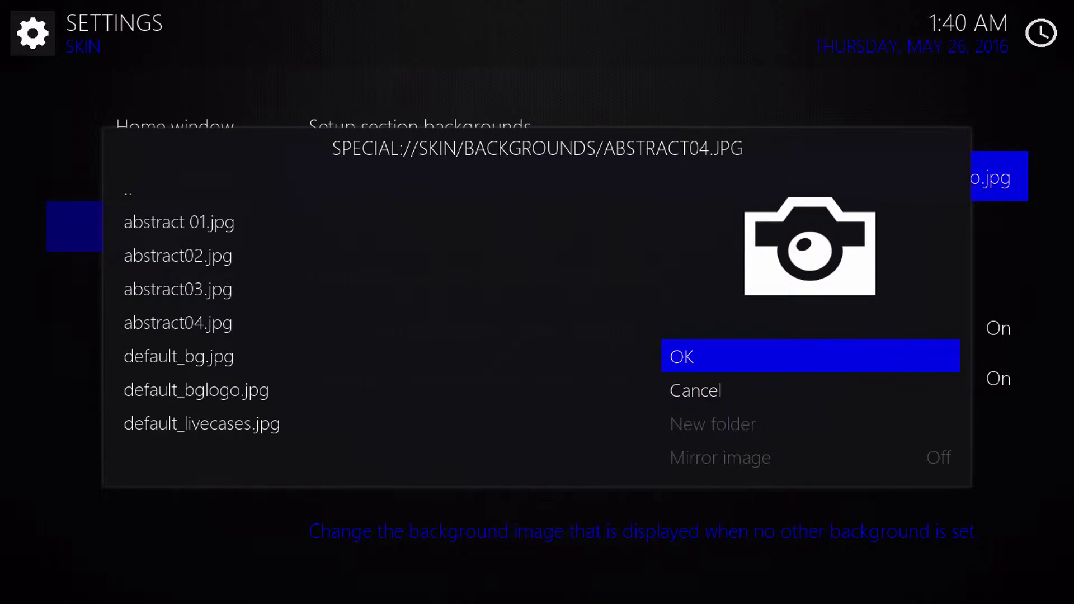
{"action": "key", "text": "Down"}
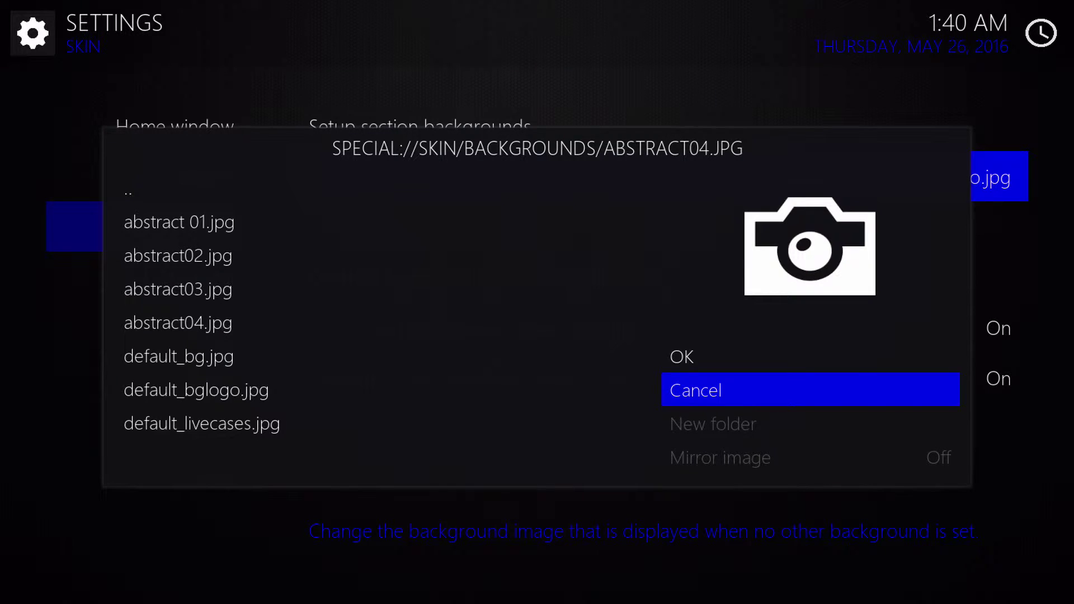
{"action": "key", "text": "Up"}
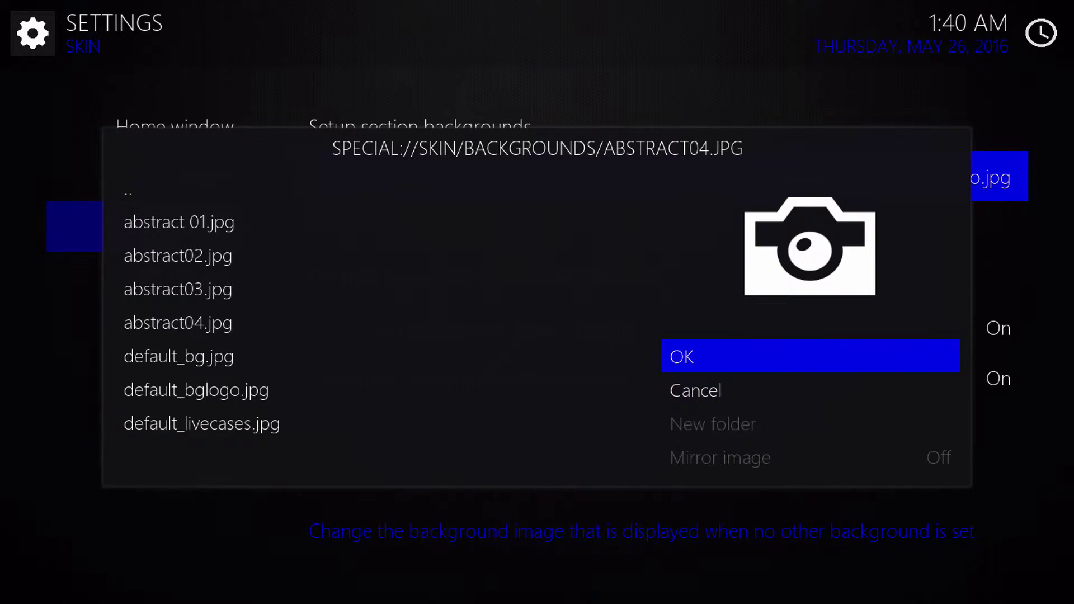
{"action": "key", "text": "Left"}
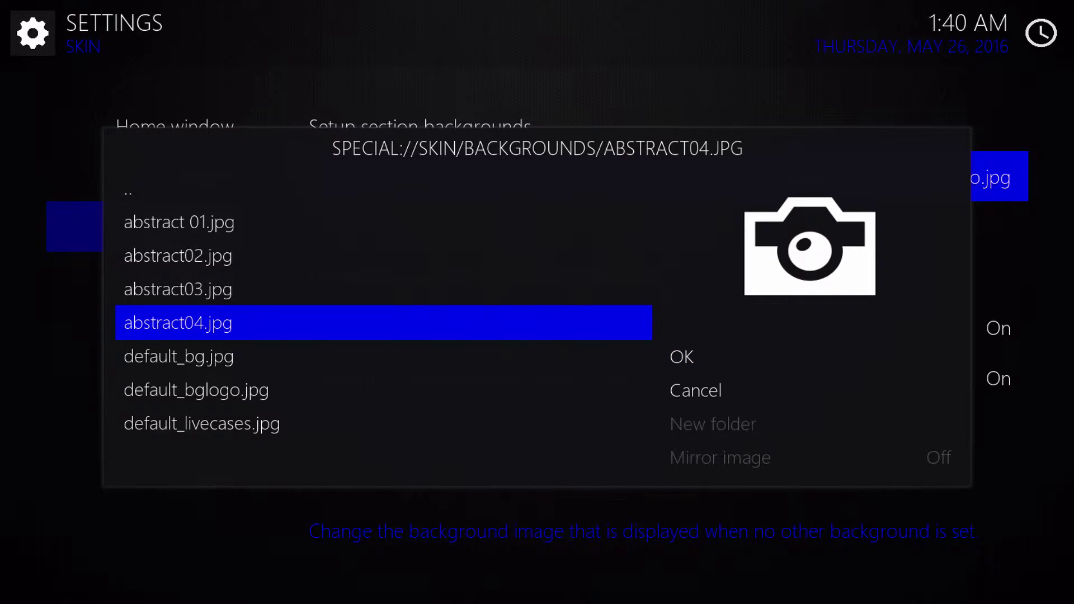
Step: Examine the parent skin folder's contents in the image selection, including fanart.jpg, and cancel without choosing an image
{"action": "key", "text": "Up"}
{"action": "key", "text": "Up"}
{"action": "key", "text": "Up"}
{"action": "key", "text": "Up"}
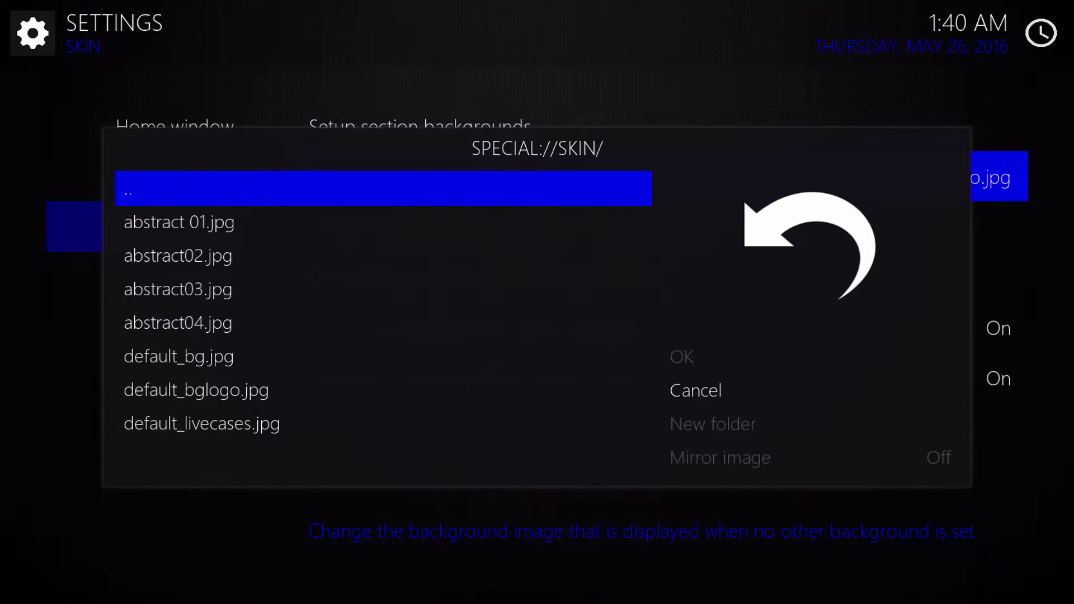
{"action": "key", "text": "Return"}
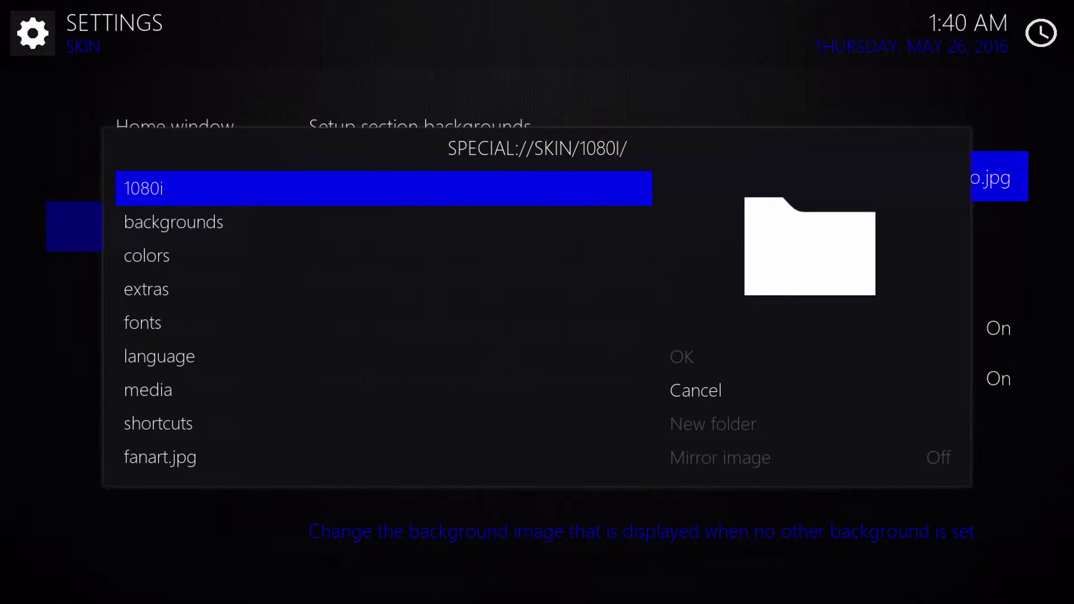
{"action": "key", "text": "Down"}
{"action": "key", "text": "Up"}
{"action": "key", "text": "Up"}
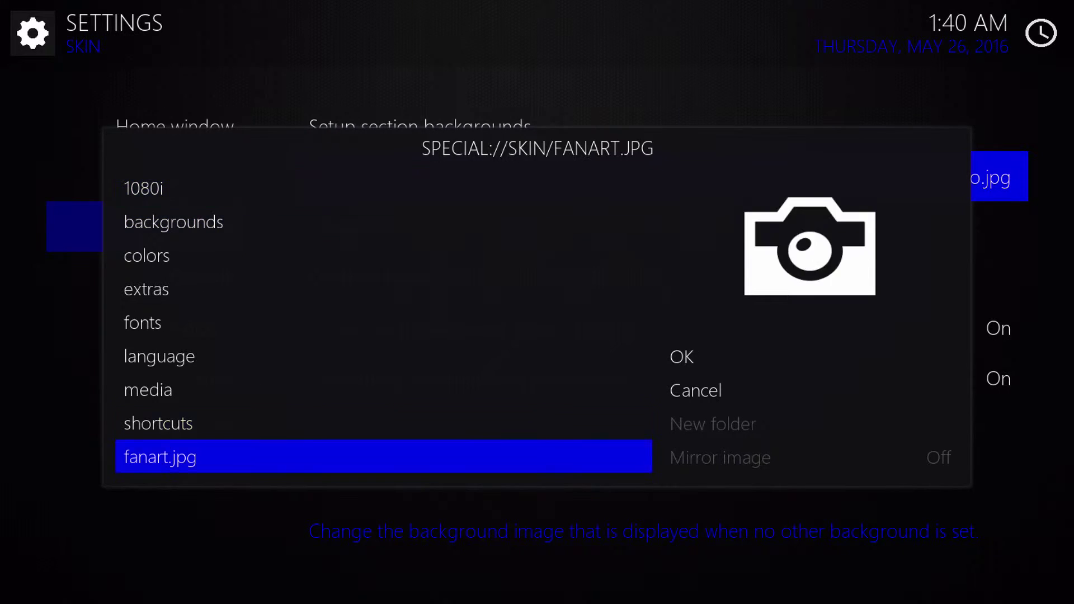
{"action": "key", "text": "Up"}
{"action": "key", "text": "Down"}
{"action": "key", "text": "Down"}
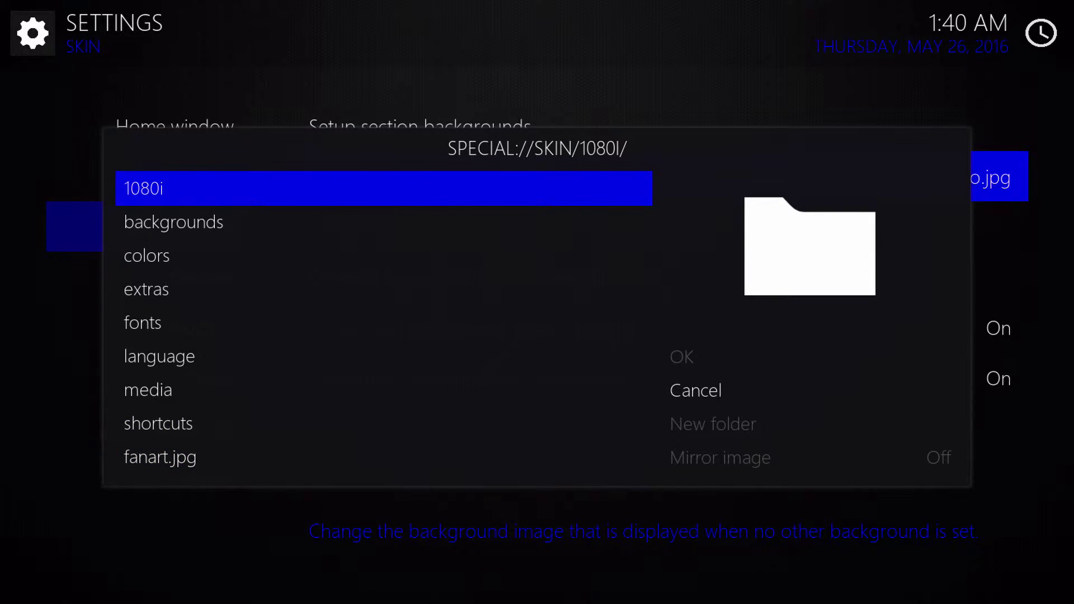
{"action": "key", "text": "Escape"}
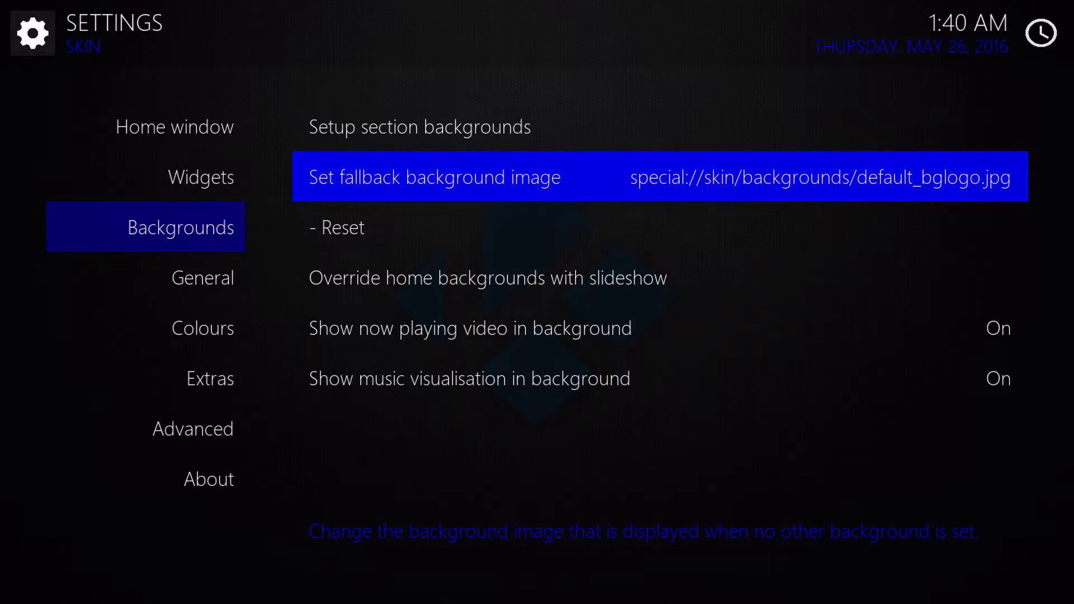
Step: Leave the skin settings for the home screen and quit Kodi
{"action": "key", "text": "Down"}
{"action": "key", "text": "Down"}
{"action": "key", "text": "Up"}
{"action": "key", "text": "Up"}
{"action": "key", "text": "Escape"}
{"action": "key", "text": "Escape"}
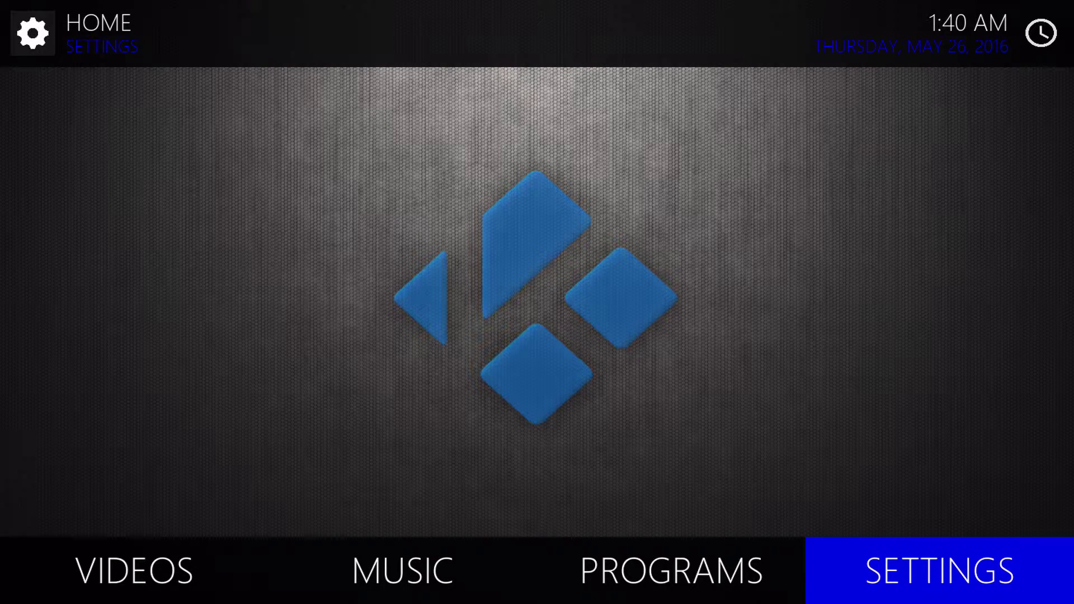
{"action": "key", "text": "super+q"}
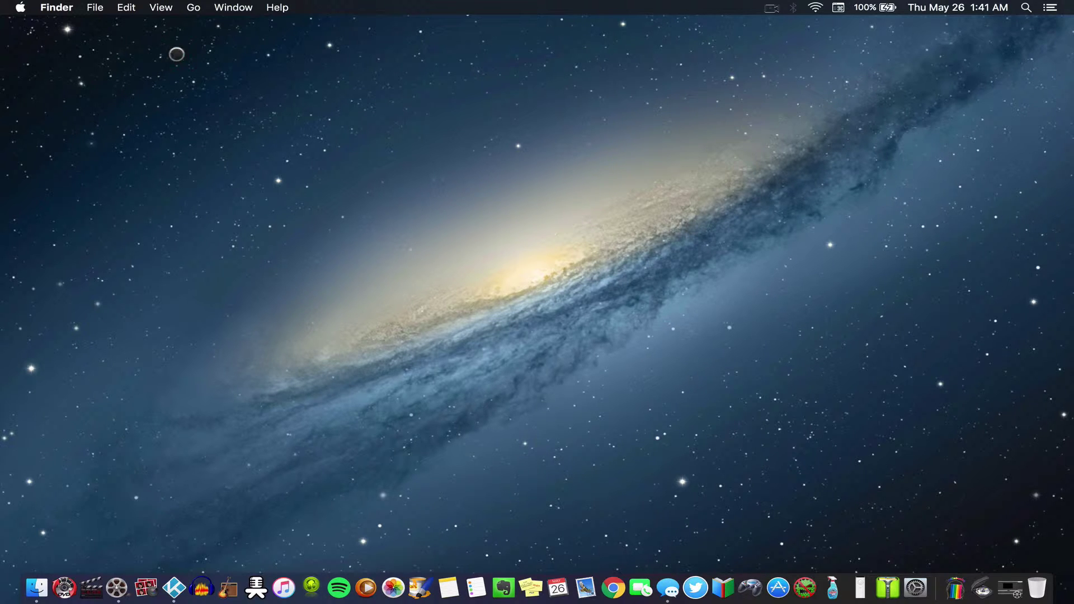
Step: In Finder, browse from the computer through Macintosh HD and Users to the home folder and select Library
{"action": "left_click", "coordinate": [193, 9]}
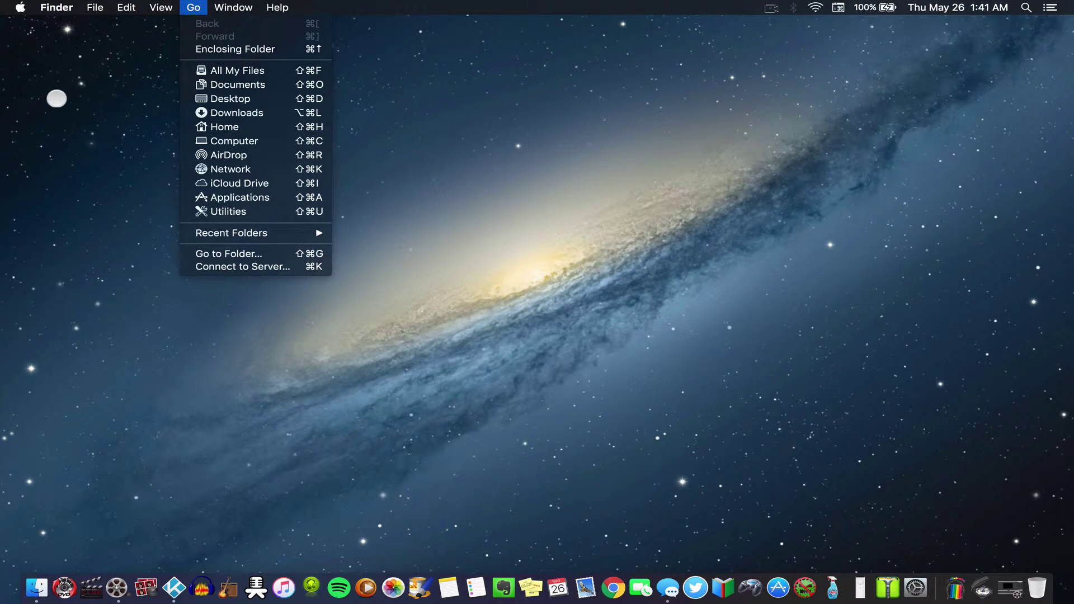
{"action": "left_click", "coordinate": [199, 141]}
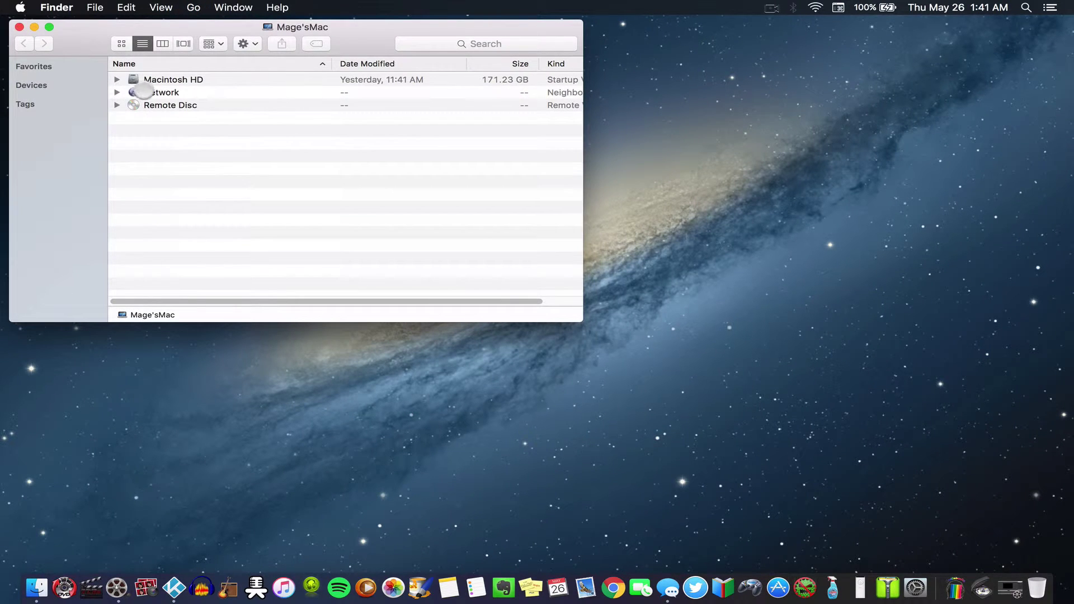
{"action": "double_click", "coordinate": [155, 81]}
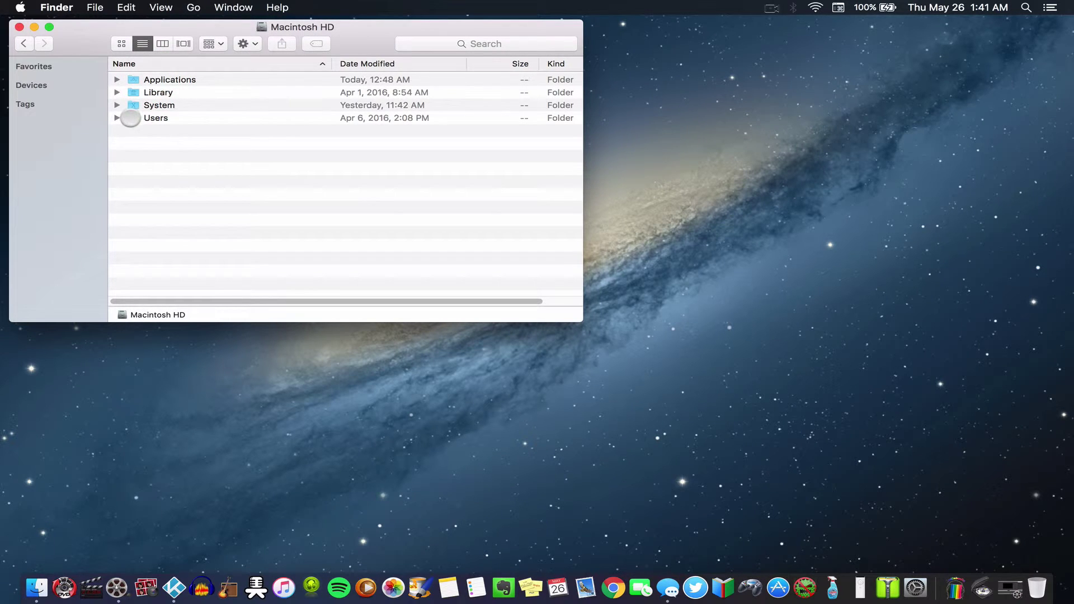
{"action": "double_click", "coordinate": [130, 117]}
{"action": "double_click", "coordinate": [141, 94]}
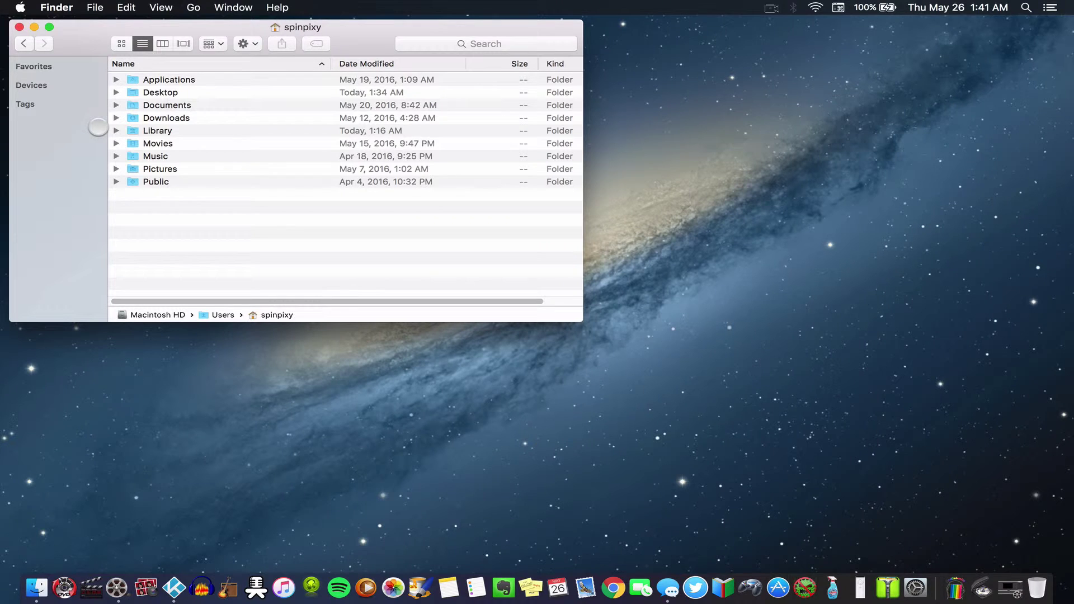
{"action": "left_click", "coordinate": [133, 130]}
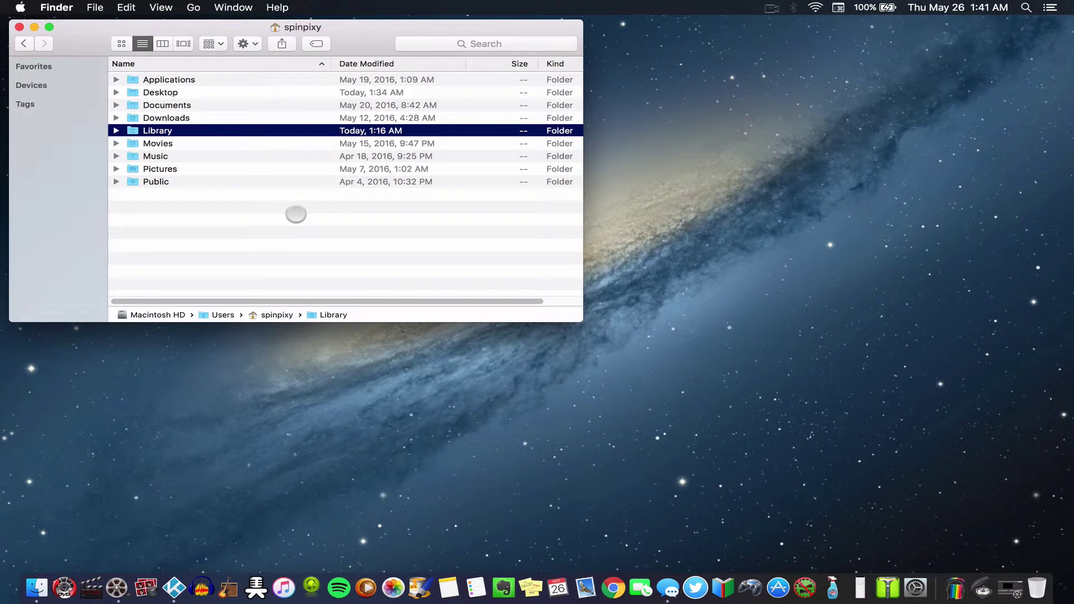
Step: Check the Show Library Folder option in the home folder's view options and close them
{"action": "right_click", "coordinate": [296, 213]}
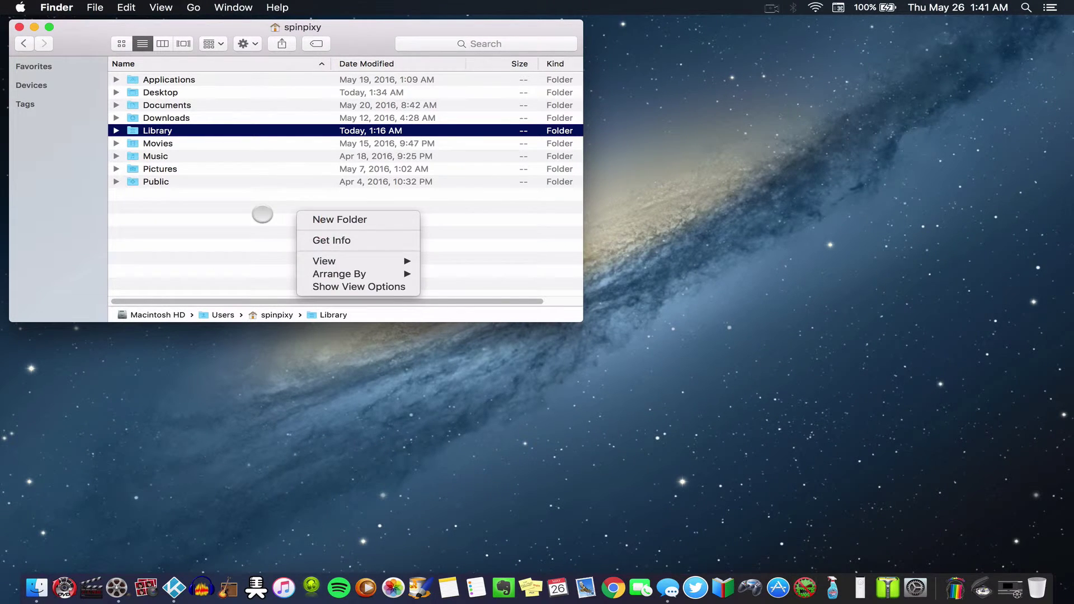
{"action": "left_click", "coordinate": [263, 214]}
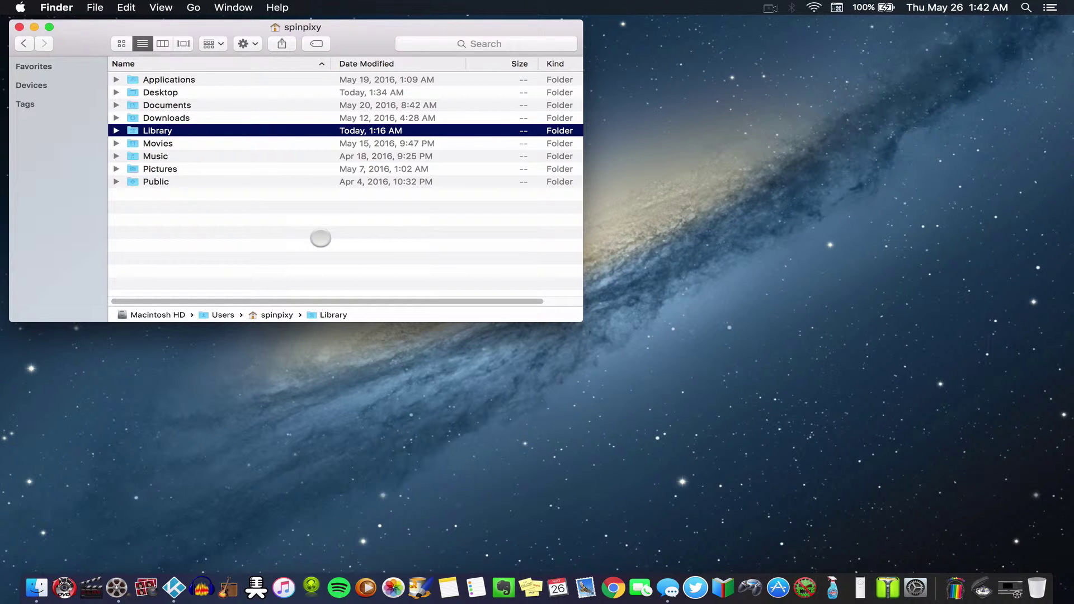
{"action": "left_click", "coordinate": [168, 7]}
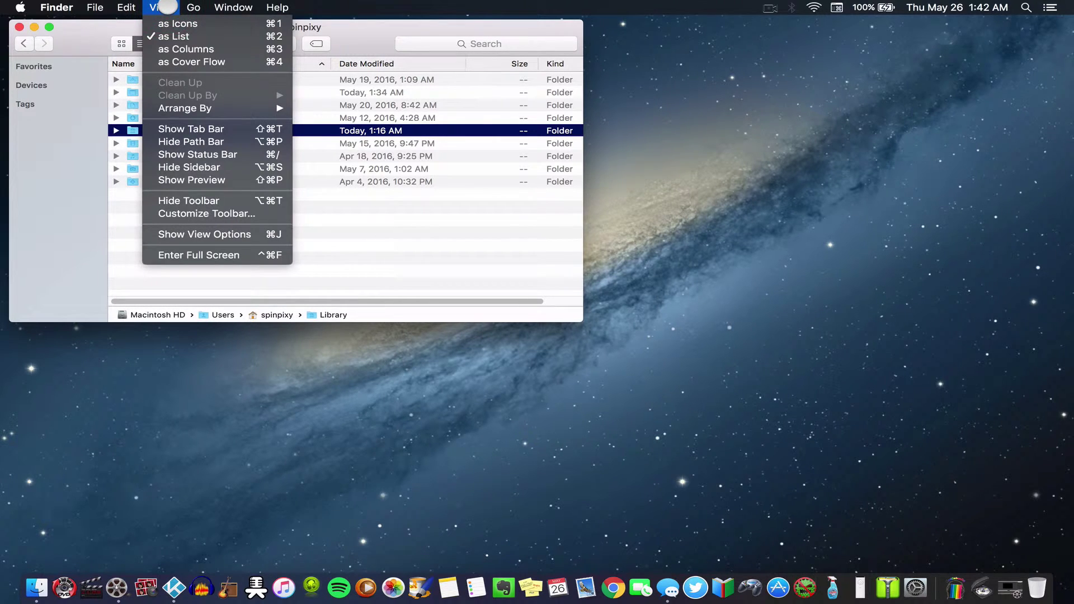
{"action": "left_click", "coordinate": [202, 233]}
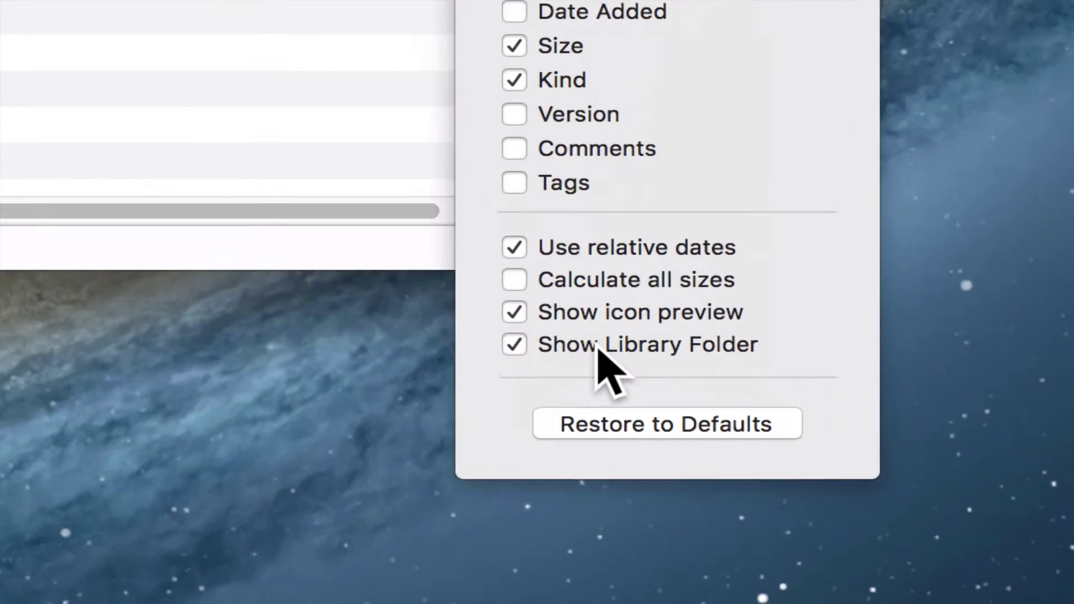
{"action": "key", "text": "alt"}
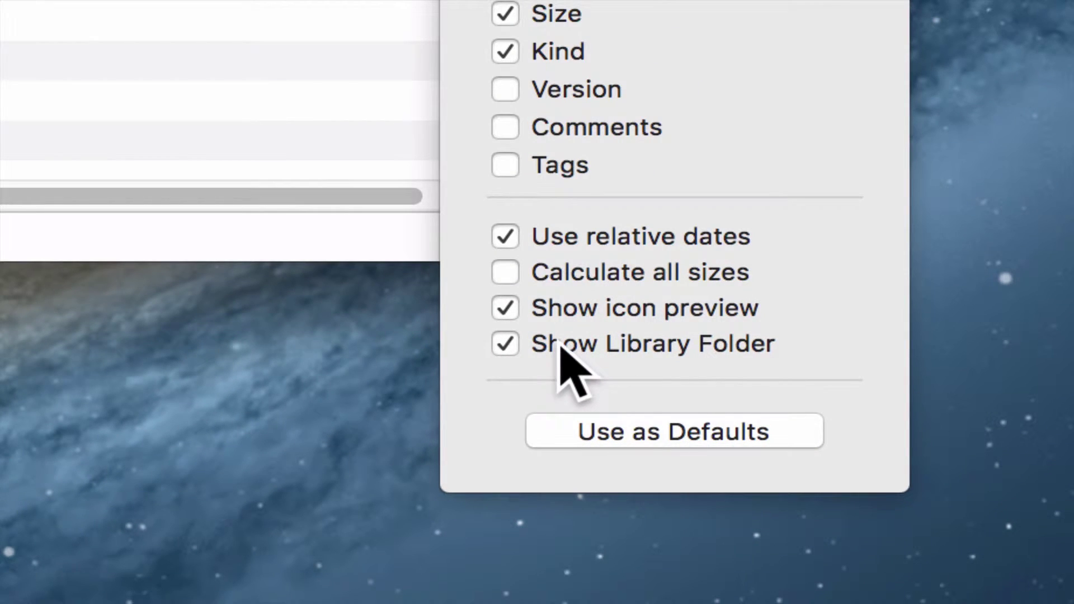
{"action": "key", "text": "alt"}
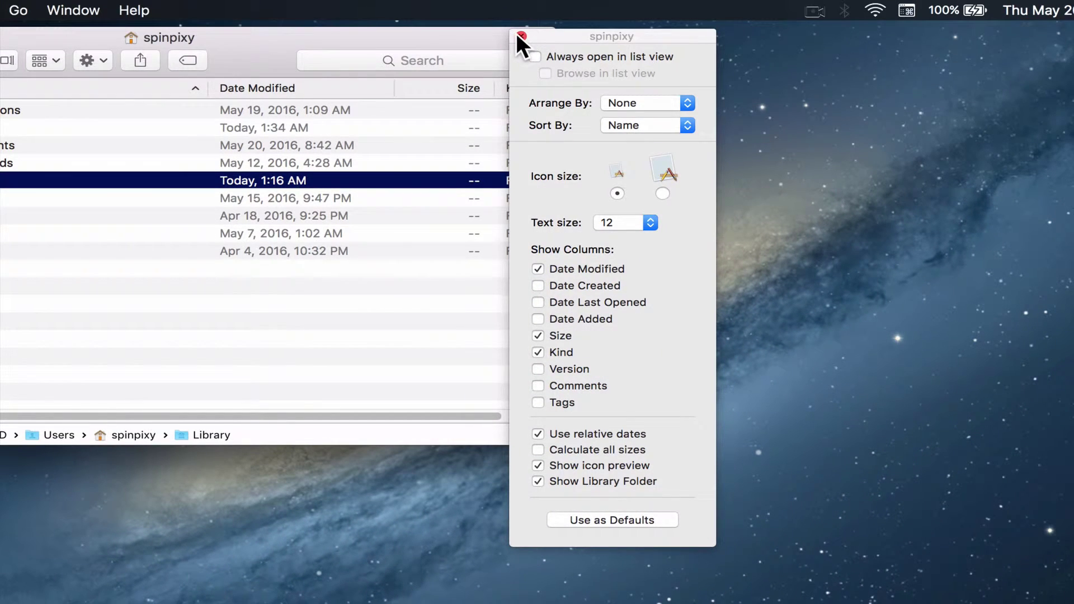
{"action": "left_click", "coordinate": [518, 35]}
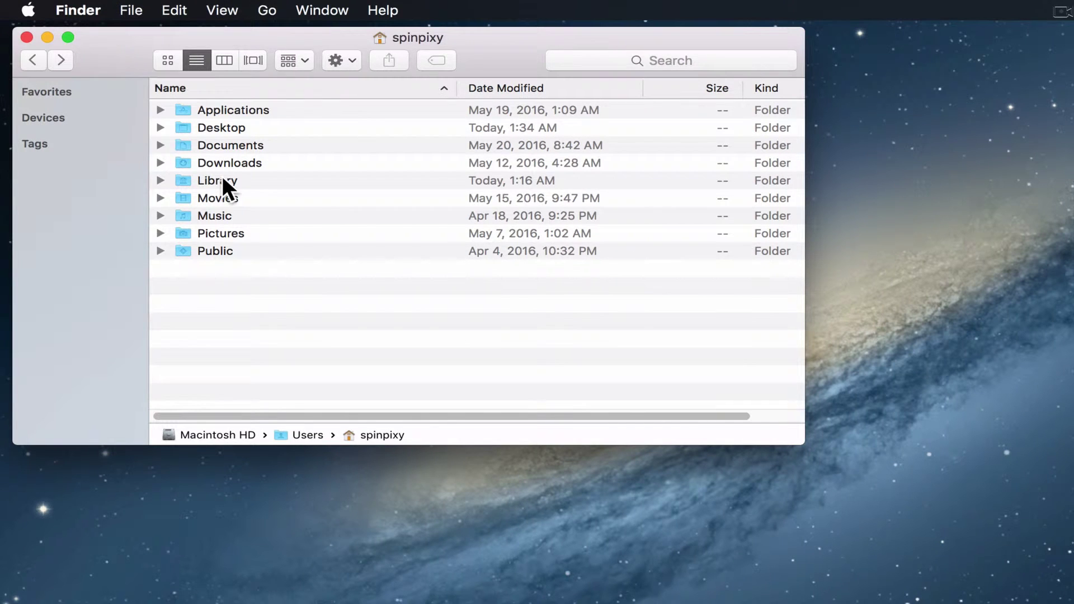
Step: Open the skin.mimic add-on's backgrounds folder, going through Library, Application Support, Kodi and addons
{"action": "double_click", "coordinate": [224, 179]}
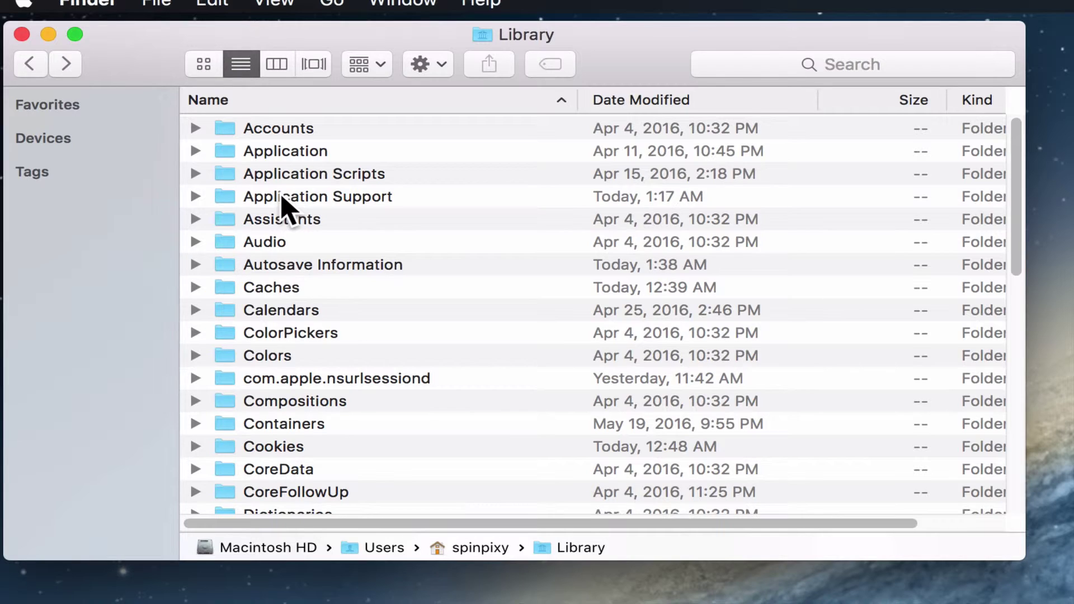
{"action": "double_click", "coordinate": [282, 197]}
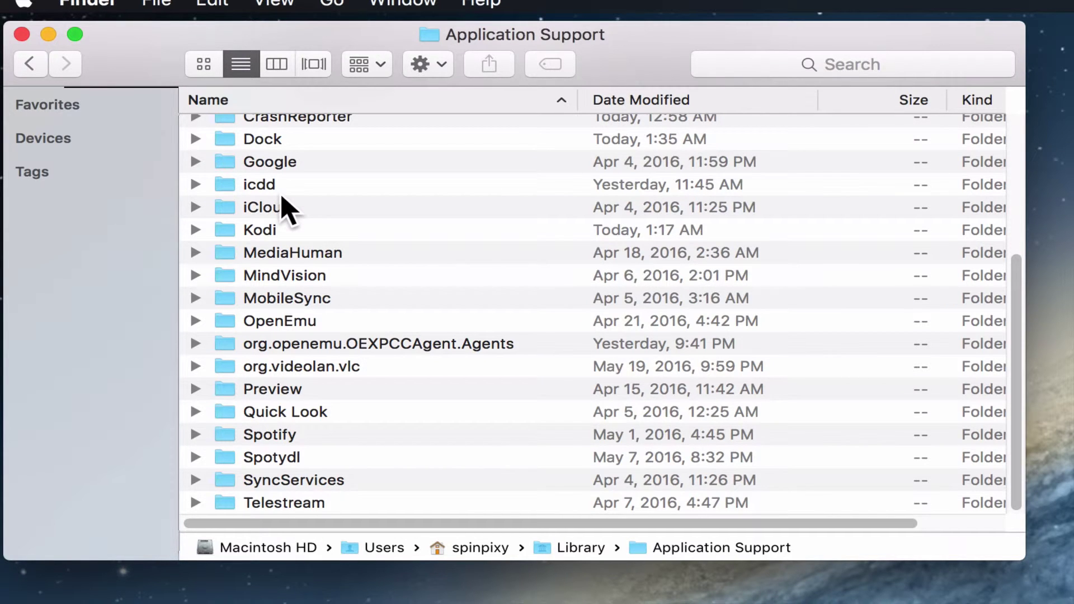
{"action": "key", "text": "k"}
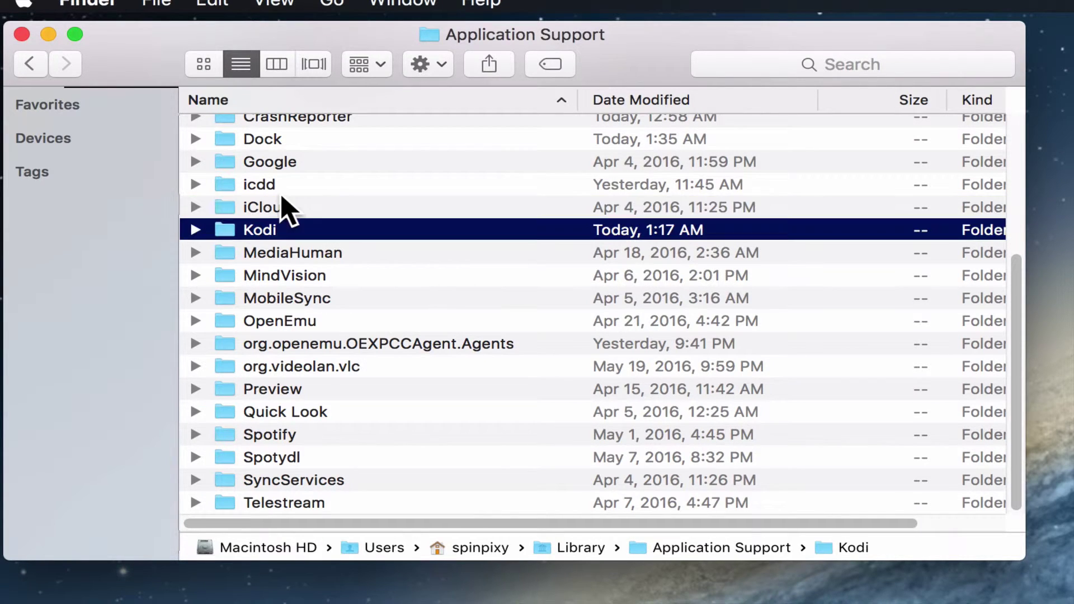
{"action": "double_click", "coordinate": [284, 230]}
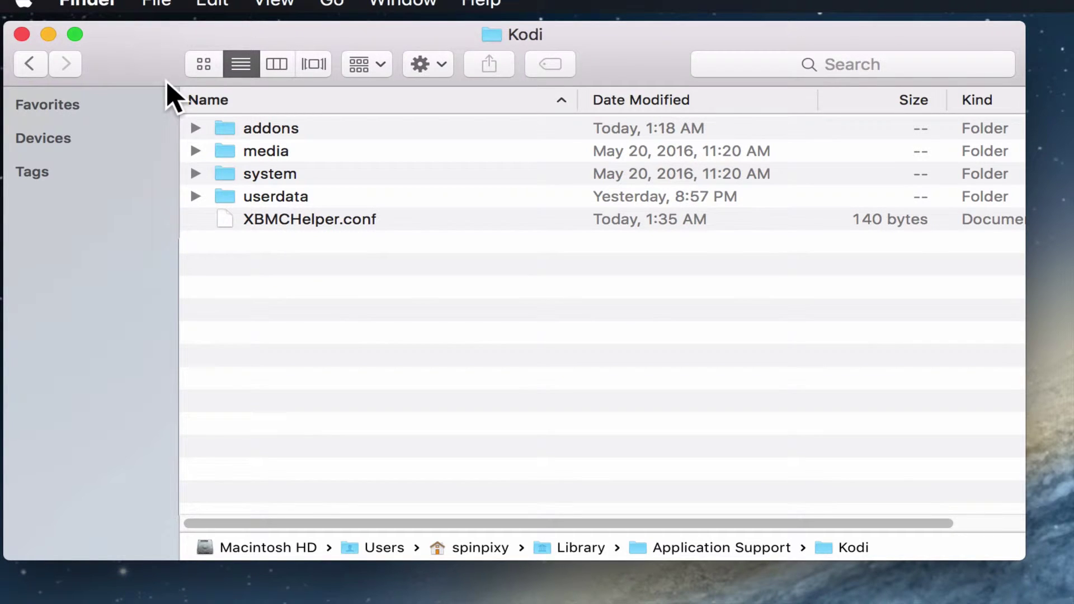
{"action": "double_click", "coordinate": [231, 132]}
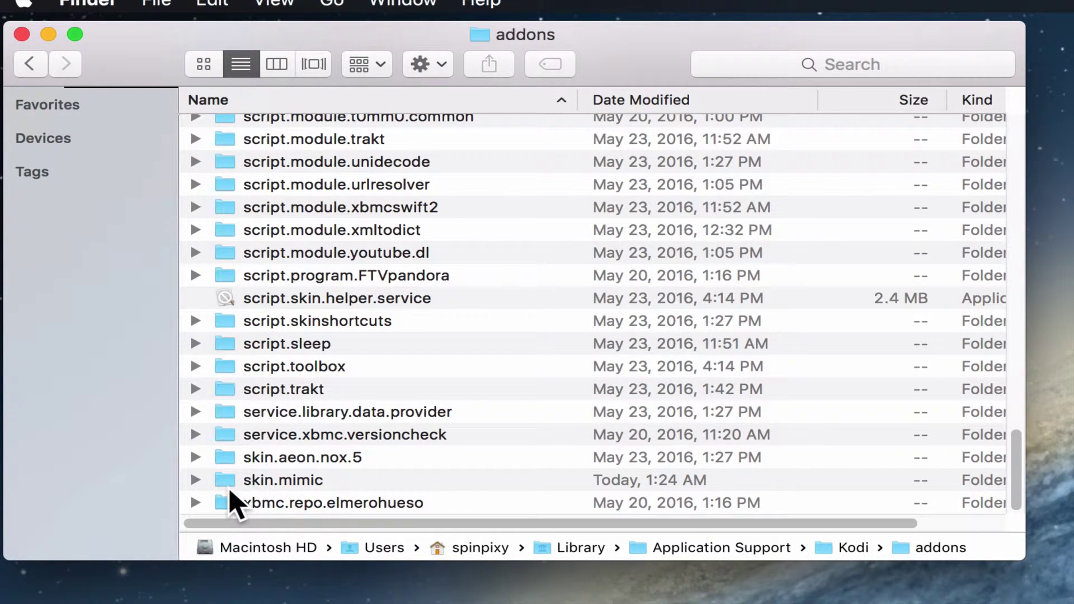
{"action": "double_click", "coordinate": [263, 481]}
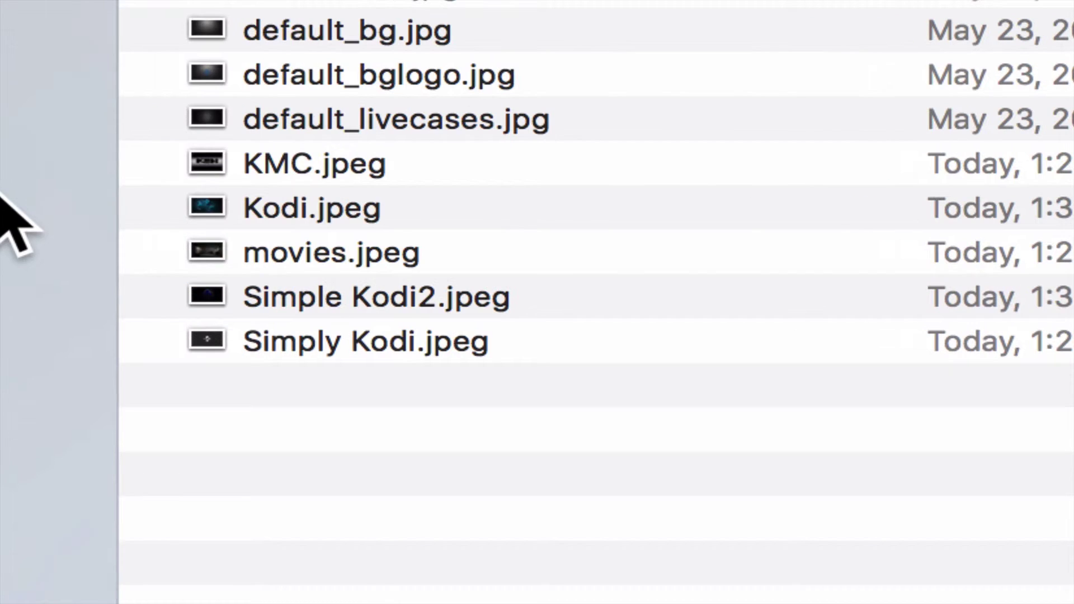
Step: Rename the KMC.jpeg background image as KMC.jpg
{"action": "left_click", "coordinate": [353, 168]}
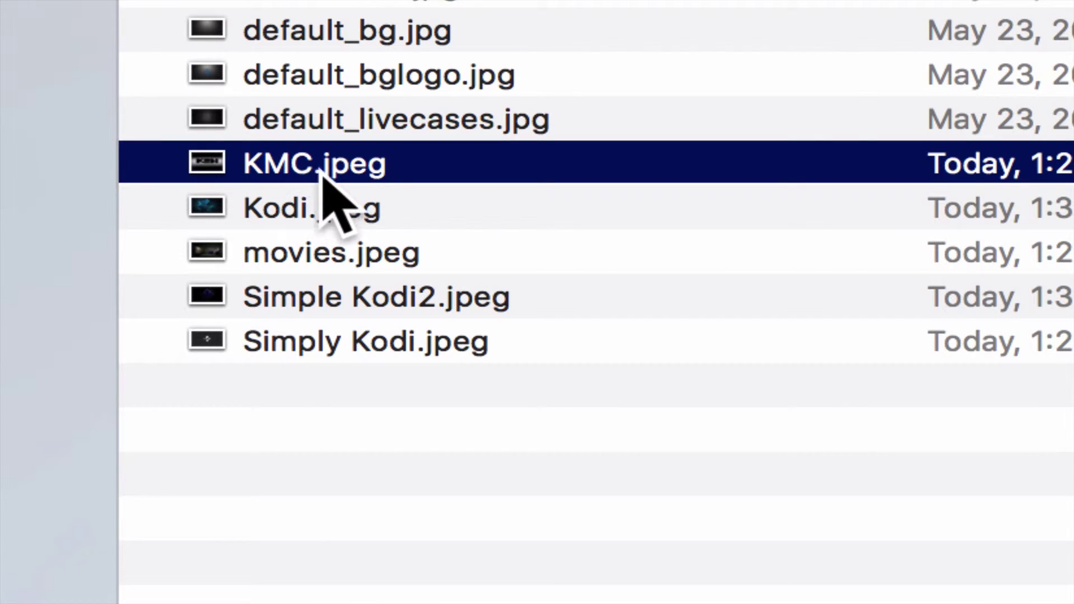
{"action": "key", "text": "Return"}
{"action": "left_click", "coordinate": [370, 163]}
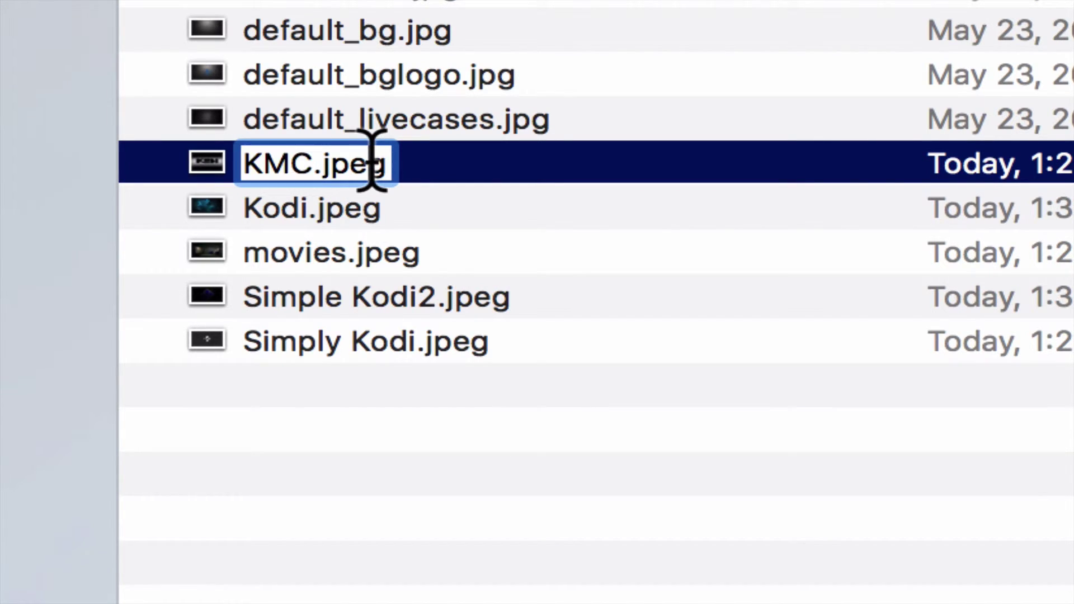
{"action": "key", "text": "Left"}
{"action": "key", "text": "BackSpace"}
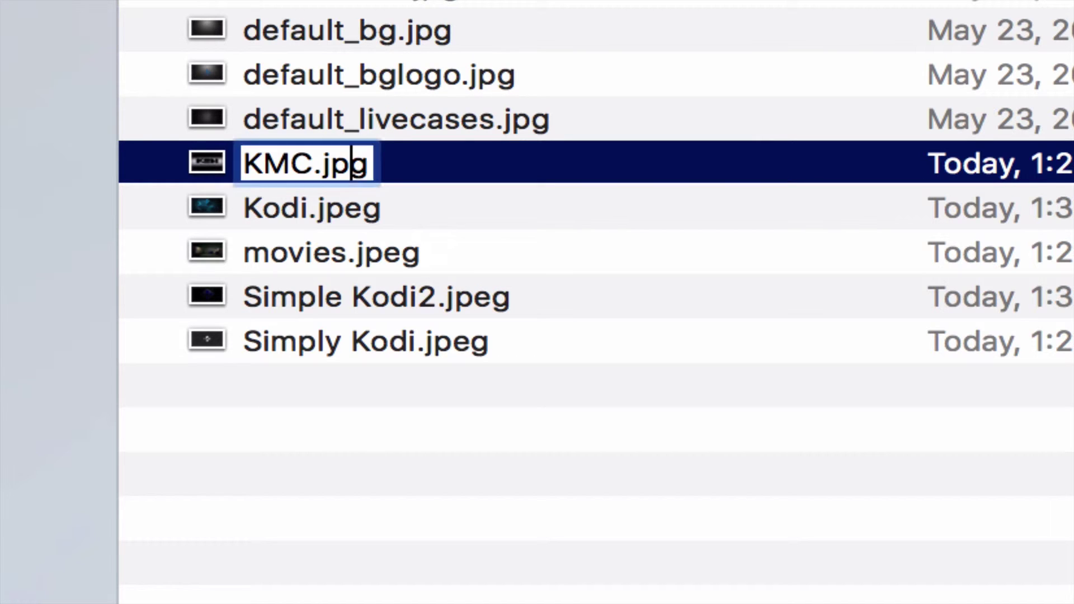
{"action": "left_click", "coordinate": [358, 218]}
Step: In Kodi, open the settings from the home screen and enter the Appearance category
{"action": "key", "text": "Up"}
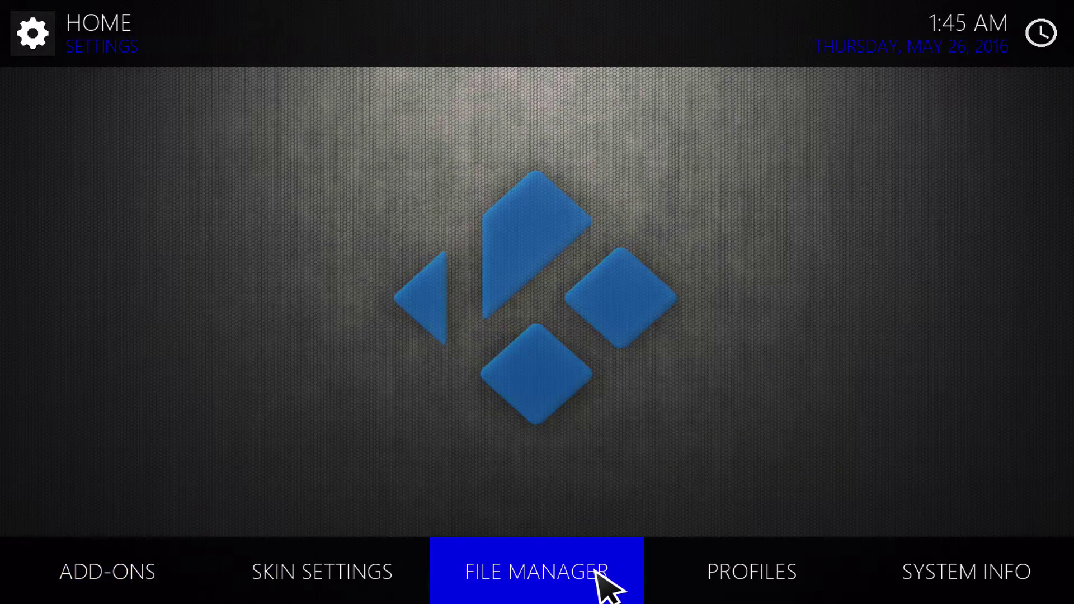
{"action": "key", "text": "Down"}
{"action": "key", "text": "Up"}
{"action": "key", "text": "Right"}
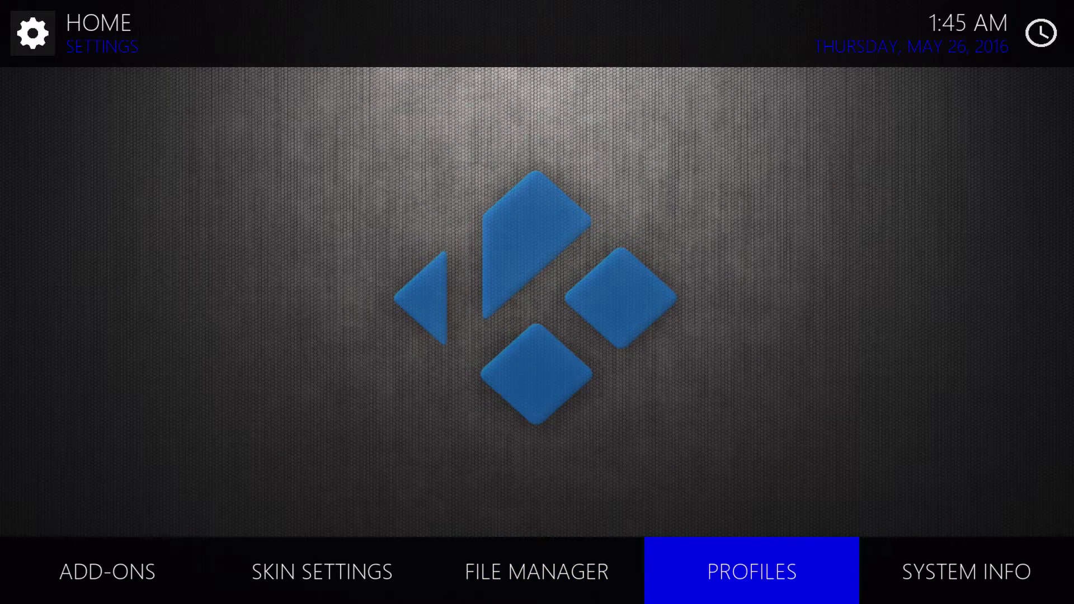
{"action": "key", "text": "Return"}
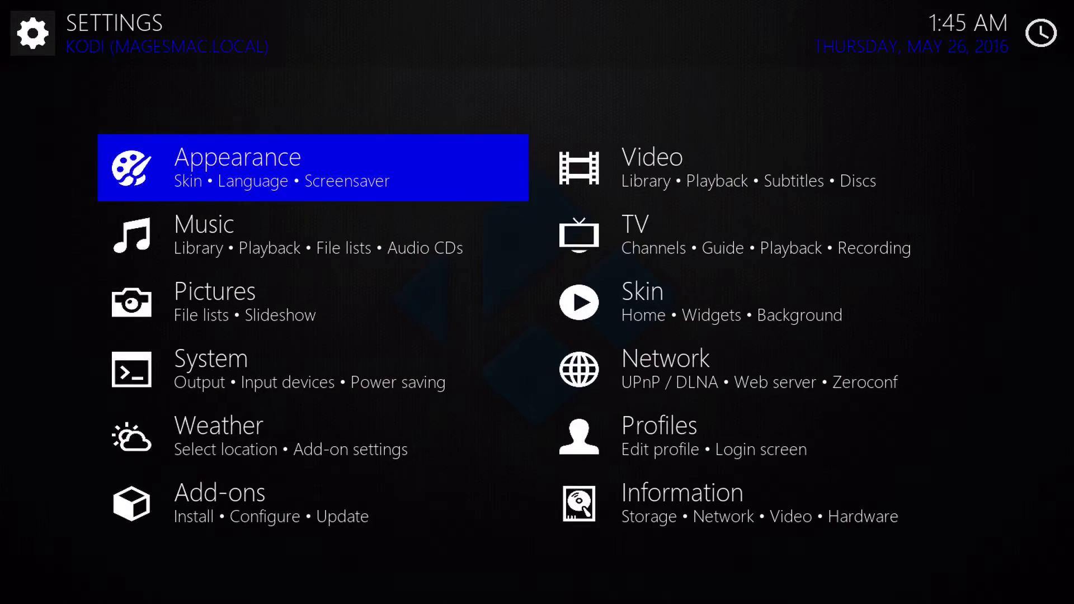
{"action": "key", "text": "Up"}
{"action": "key", "text": "Down"}
{"action": "key", "text": "Left"}
{"action": "key", "text": "Return"}
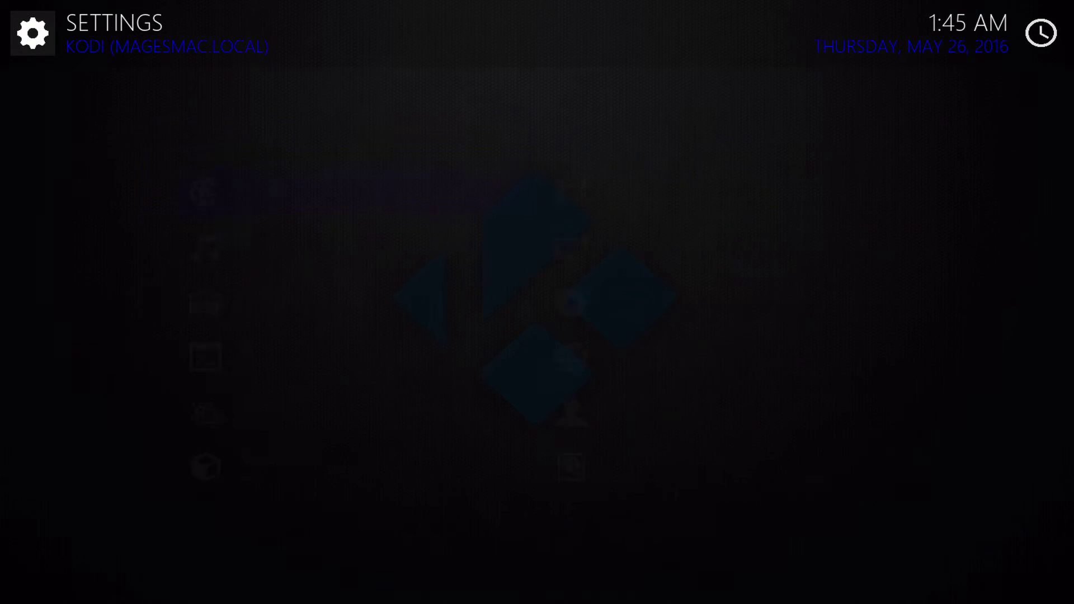
Step: Open the Mimic skin's settings and bring up the file browser for the fallback background image in the Backgrounds section
{"action": "key", "text": "Right"}
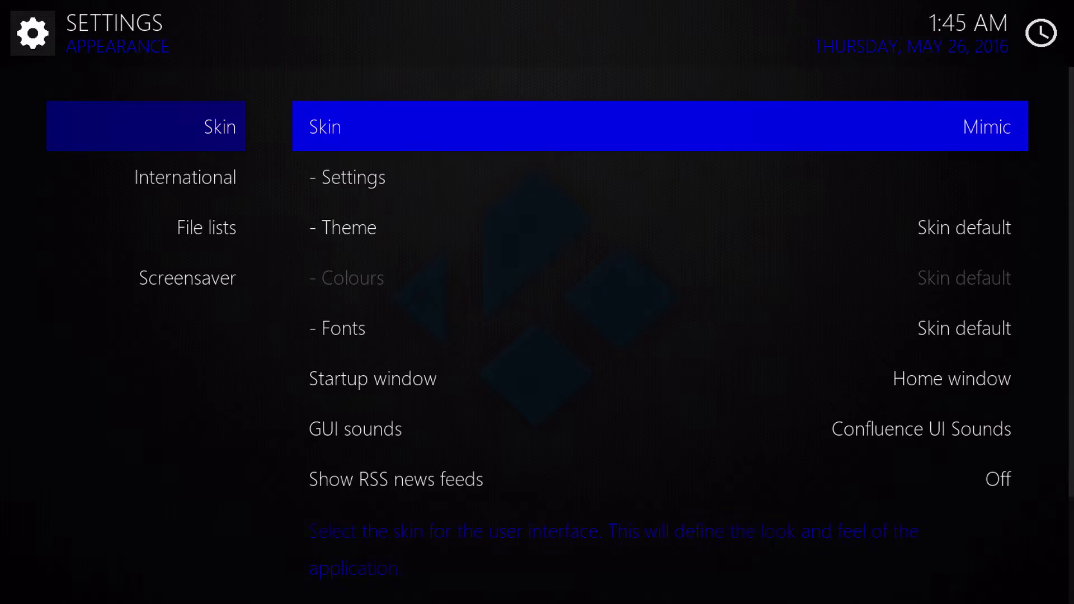
{"action": "key", "text": "Down"}
{"action": "key", "text": "Return"}
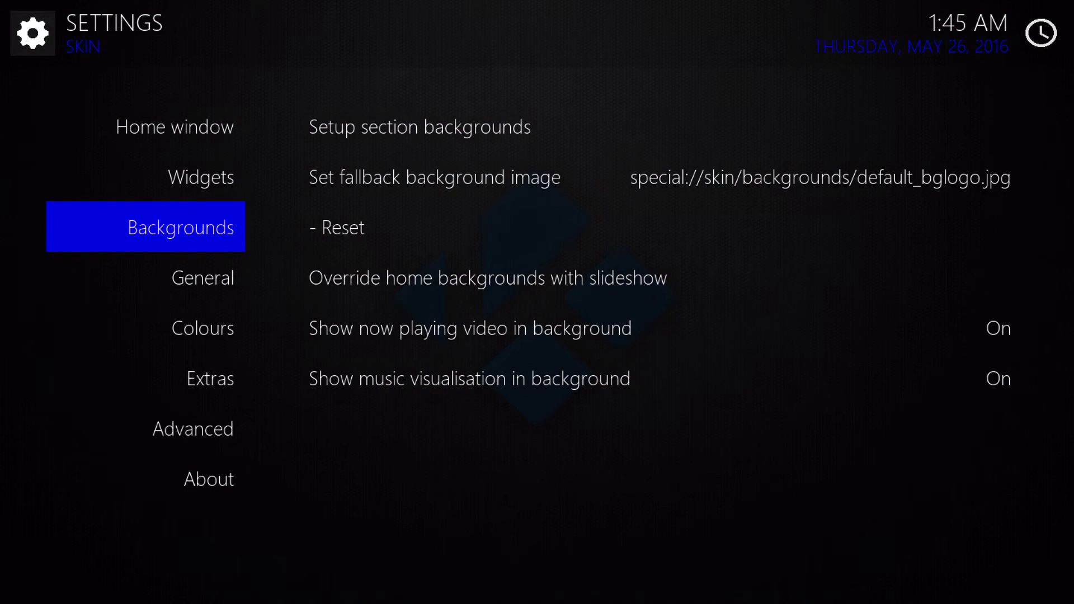
{"action": "key", "text": "Right"}
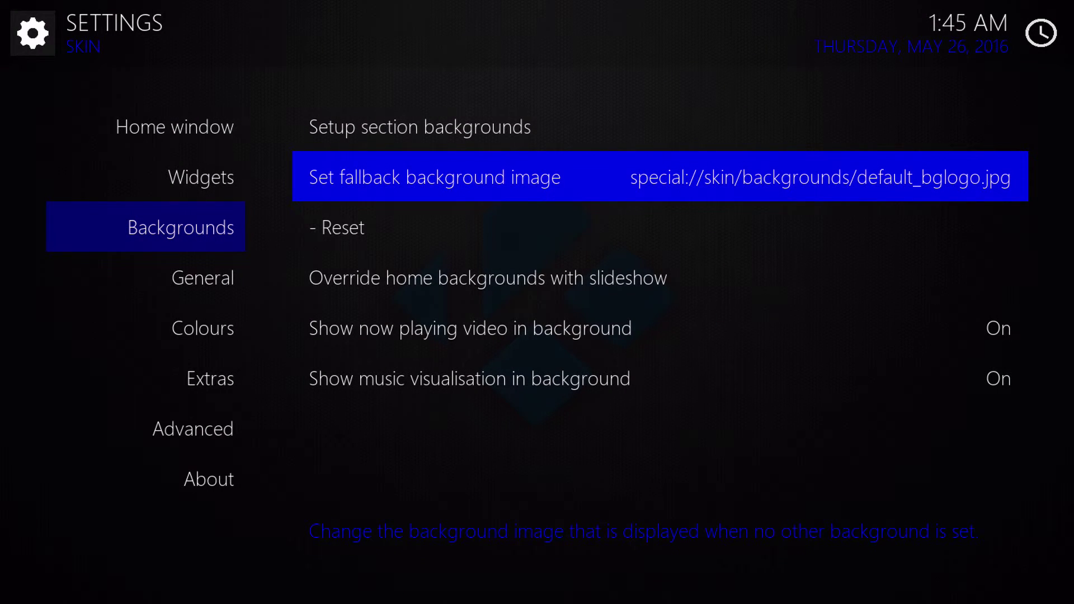
{"action": "key", "text": "Return"}
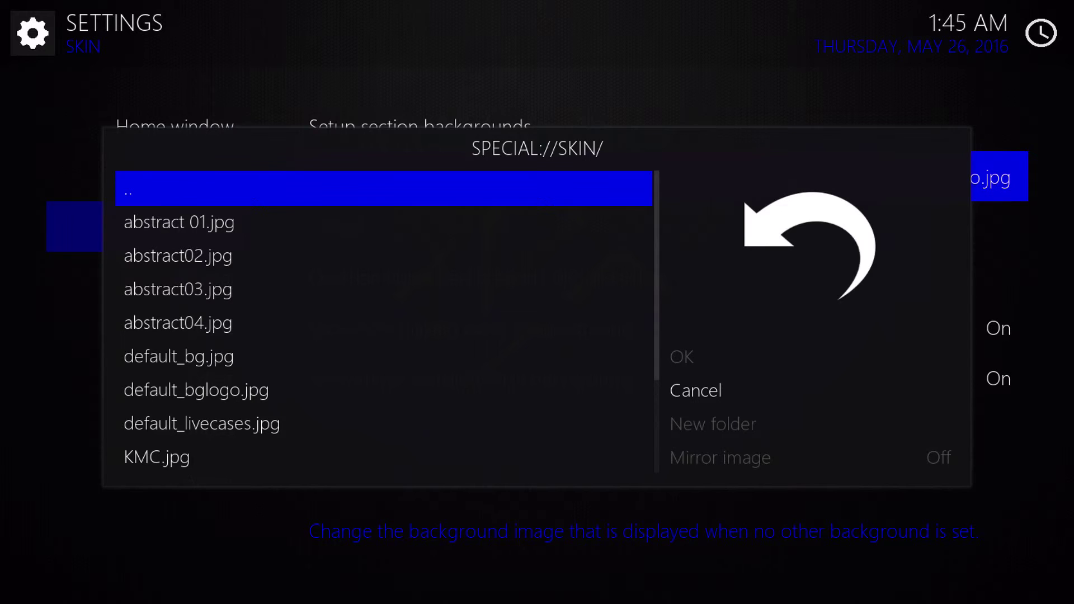
Step: Look through the image files in the skin's backgrounds folder for the renamed custom JPG images
{"action": "key", "text": "Up"}
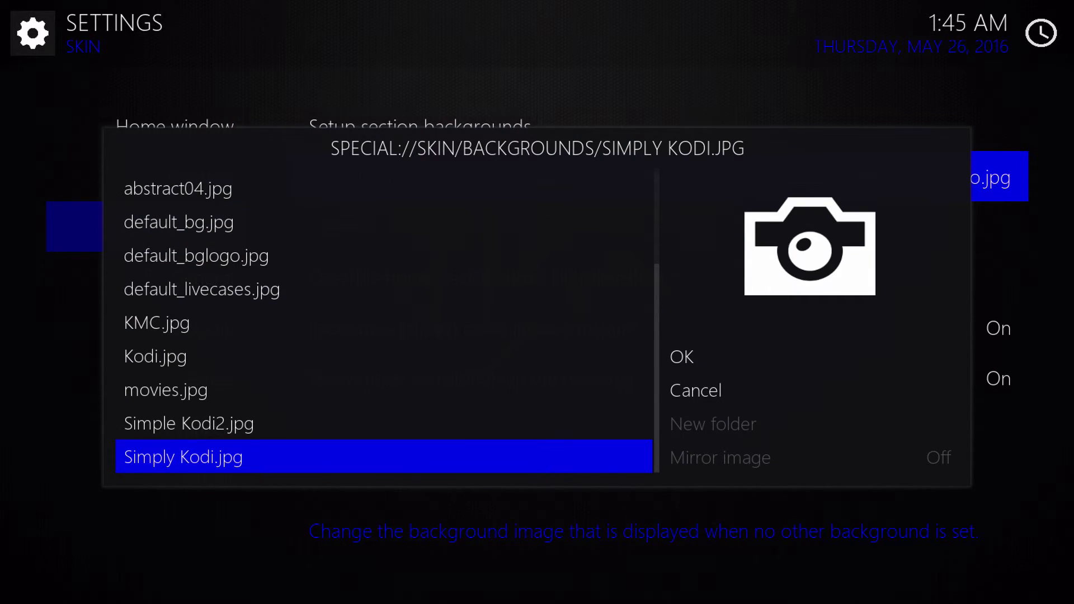
{"action": "key", "text": "Up"}
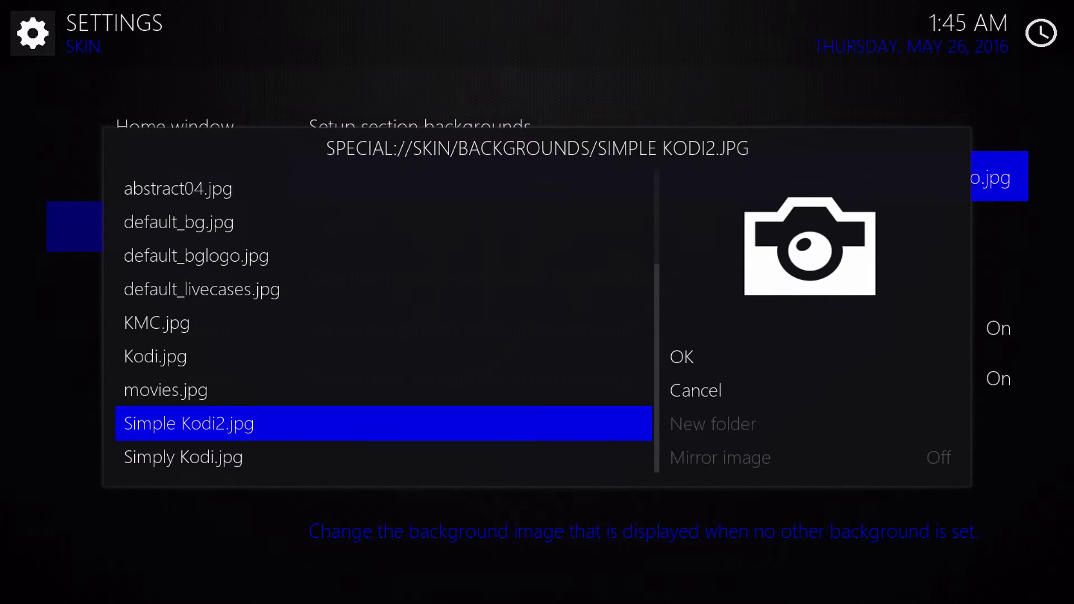
{"action": "key", "text": "Up"}
{"action": "key", "text": "Up"}
{"action": "key", "text": "Up"}
{"action": "key", "text": "Up"}
{"action": "key", "text": "Up"}
{"action": "key", "text": "Up"}
{"action": "key", "text": "Up"}
{"action": "key", "text": "Up"}
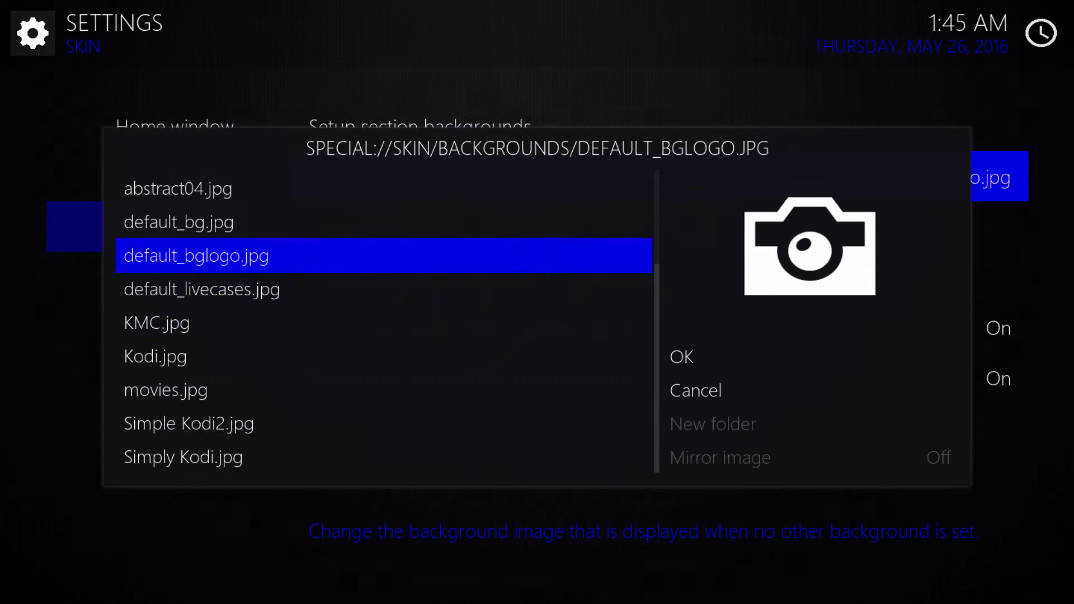
{"action": "key", "text": "Up"}
{"action": "key", "text": "Up"}
{"action": "key", "text": "Up"}
{"action": "key", "text": "Up"}
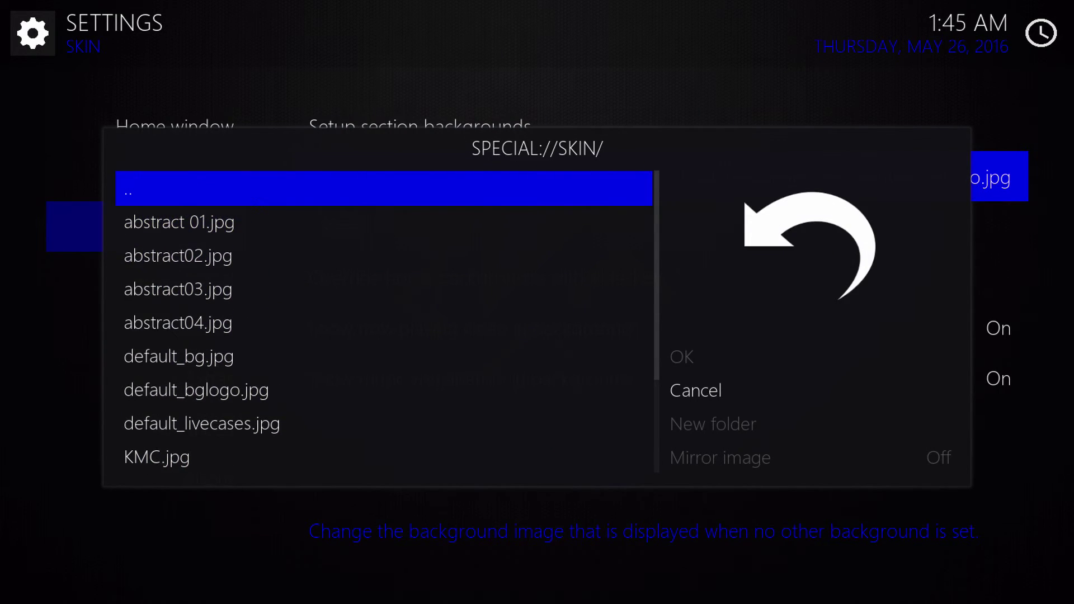
Step: Go up to the main skin folder, look through its subfolders, and reopen the backgrounds folder
{"action": "key", "text": "Down"}
{"action": "key", "text": "Return"}
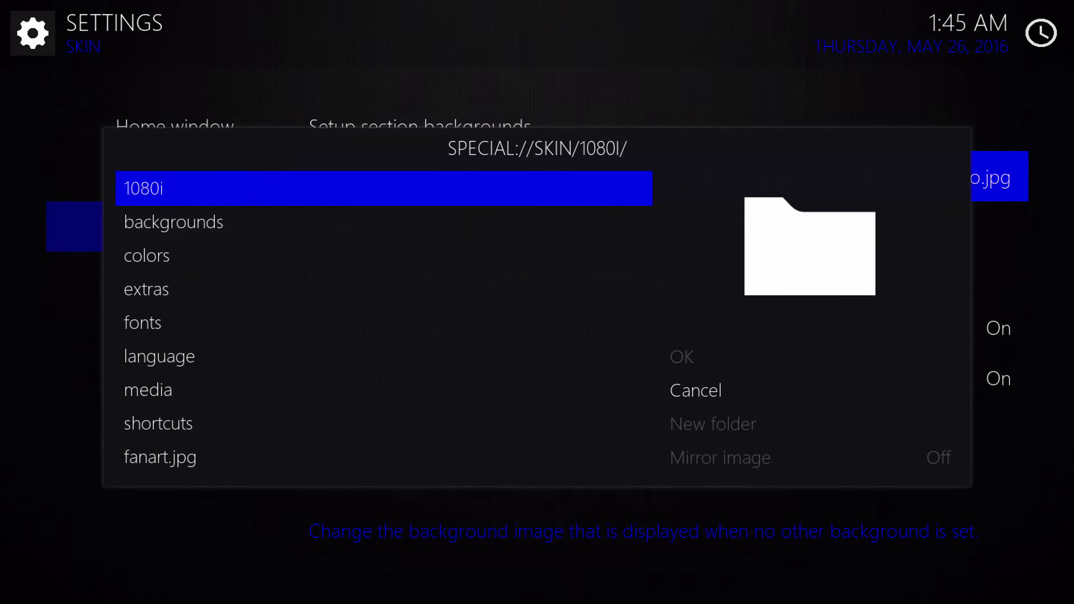
{"action": "key", "text": "Down"}
{"action": "key", "text": "Down"}
{"action": "key", "text": "Down"}
{"action": "key", "text": "Down"}
{"action": "key", "text": "Down"}
{"action": "key", "text": "Down"}
{"action": "key", "text": "Up"}
{"action": "key", "text": "Up"}
{"action": "key", "text": "Up"}
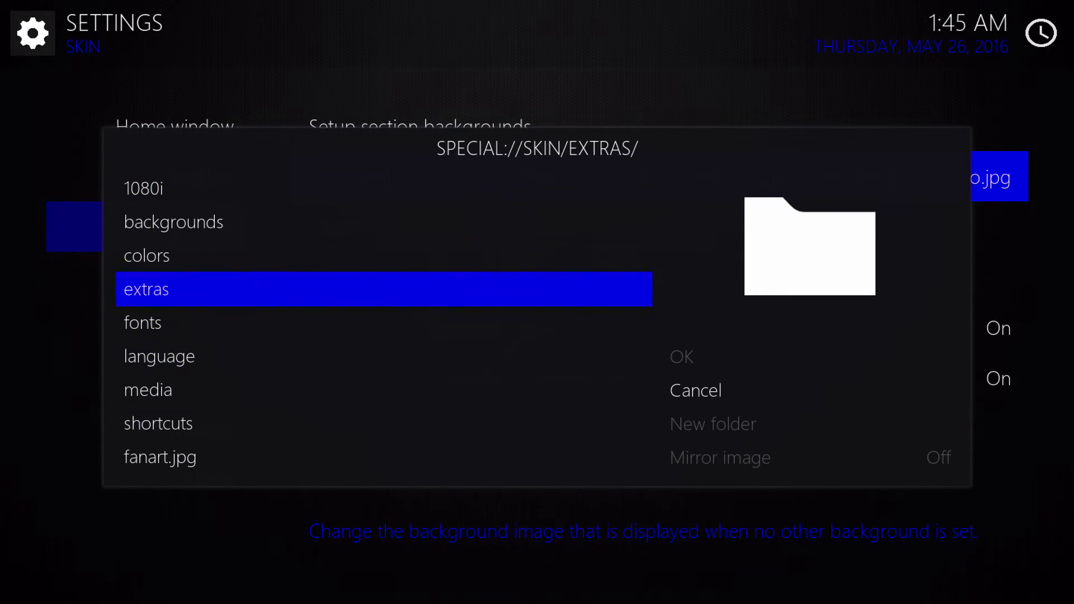
{"action": "key", "text": "Up"}
{"action": "key", "text": "Up"}
{"action": "key", "text": "Up"}
{"action": "key", "text": "Up"}
{"action": "key", "text": "Down"}
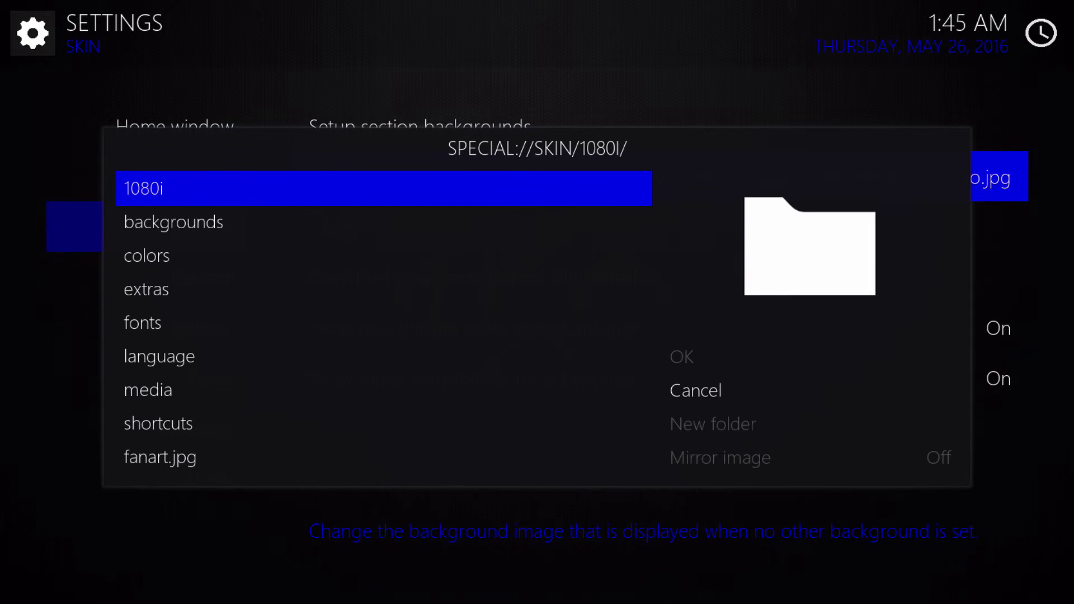
{"action": "key", "text": "Down"}
{"action": "key", "text": "Return"}
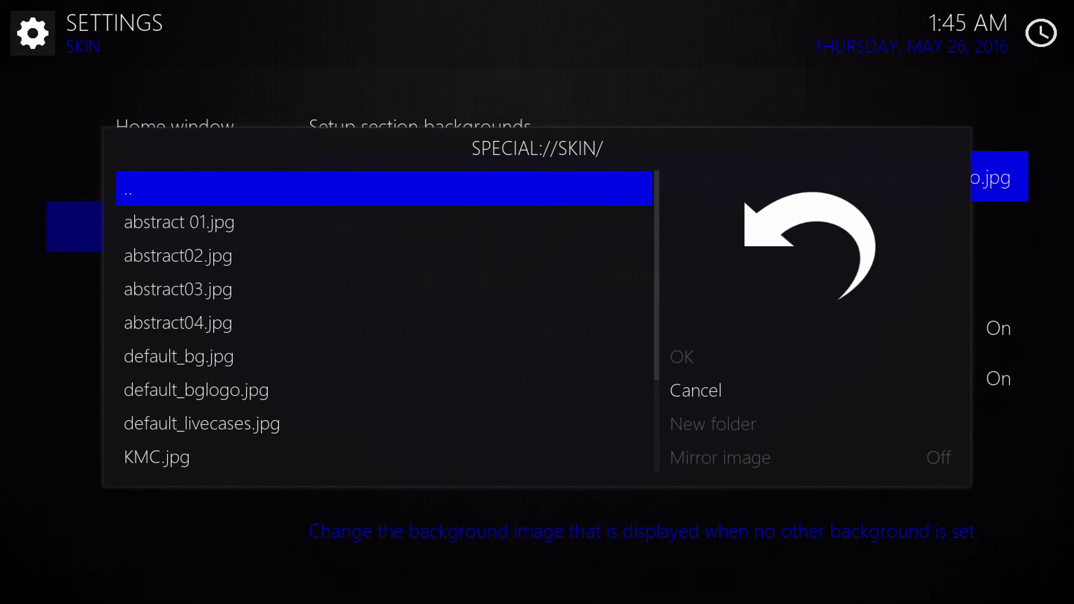
Step: Set Simple Kodi2.jpg as the fallback background image and return to the home screen
{"action": "key", "text": "Down"}
{"action": "key", "text": "Down"}
{"action": "key", "text": "Down"}
{"action": "key", "text": "Down"}
{"action": "key", "text": "Down"}
{"action": "key", "text": "Down"}
{"action": "key", "text": "Down"}
{"action": "key", "text": "Down"}
{"action": "key", "text": "Down"}
{"action": "key", "text": "Down"}
{"action": "key", "text": "Down"}
{"action": "key", "text": "Down"}
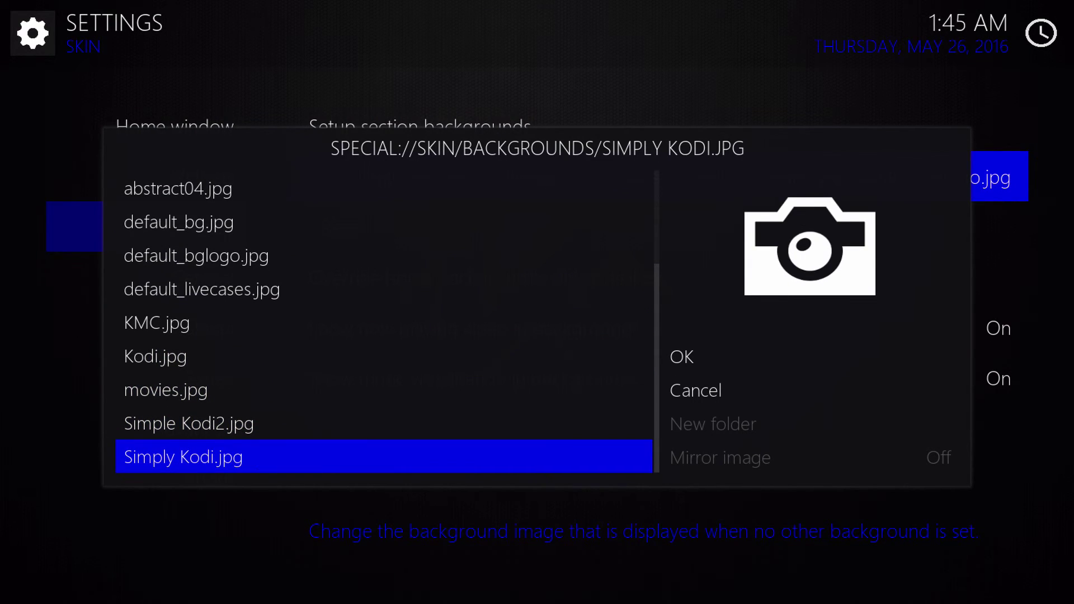
{"action": "key", "text": "Up"}
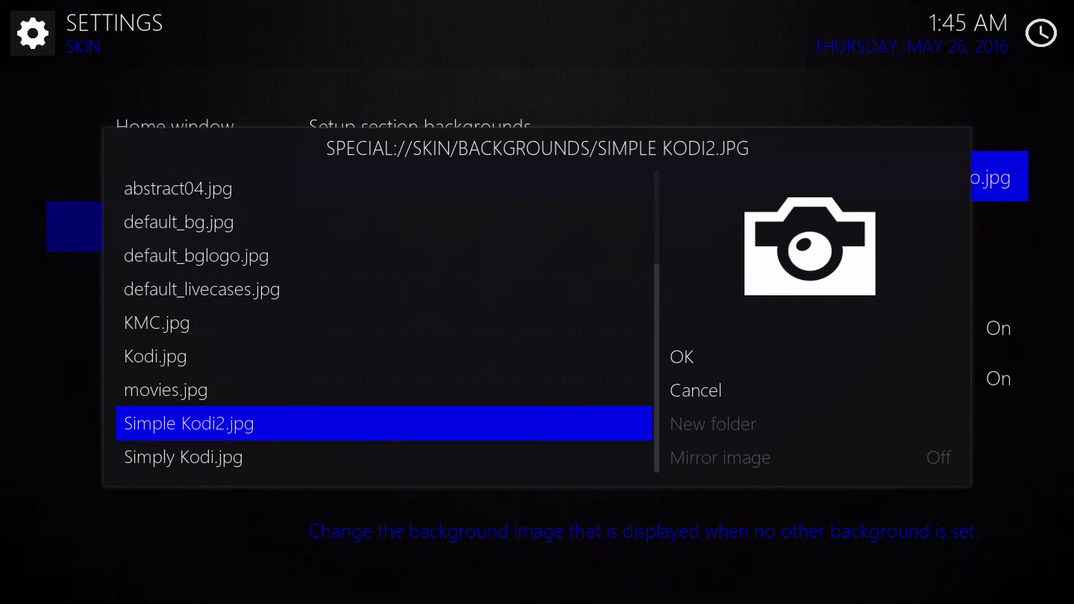
{"action": "key", "text": "Return"}
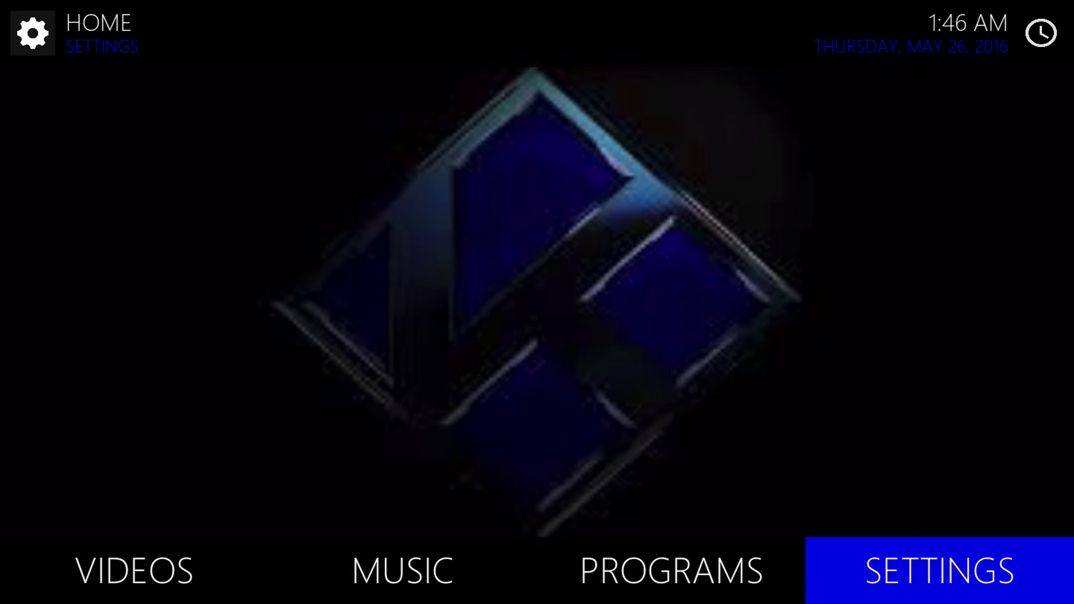
Step: Go through the home menu from Settings to Kartoonz to check the background across the sections
{"action": "key", "text": "Left"}
{"action": "key", "text": "Left"}
{"action": "key", "text": "Left"}
{"action": "key", "text": "Left"}
{"action": "key", "text": "Left"}
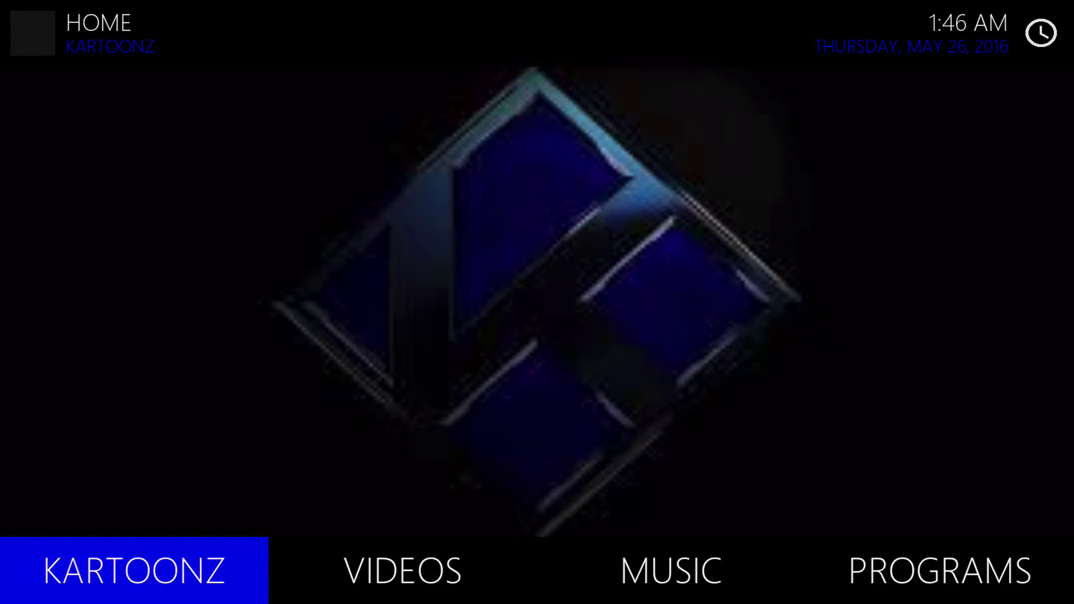